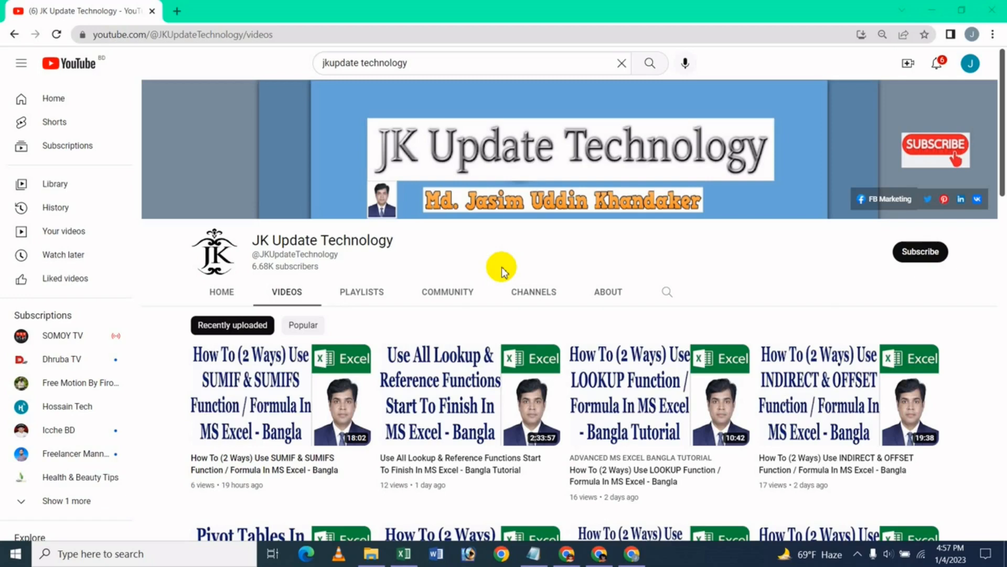
Step: Switch to the Formulas workbook in Excel, on the Subtotal sheet with the sales table
{"action": "left_click", "coordinate": [405, 556]}
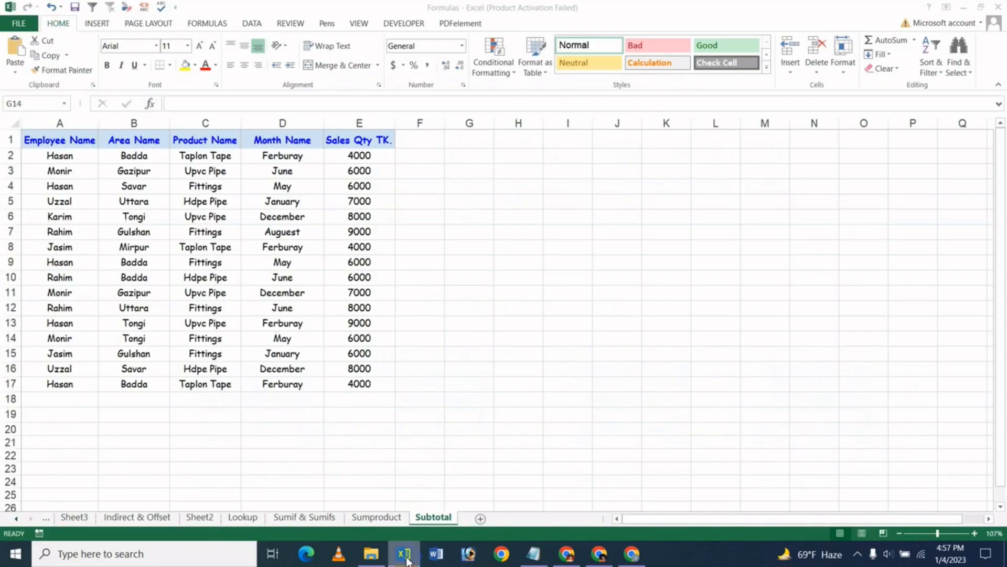
{"action": "left_click", "coordinate": [456, 275]}
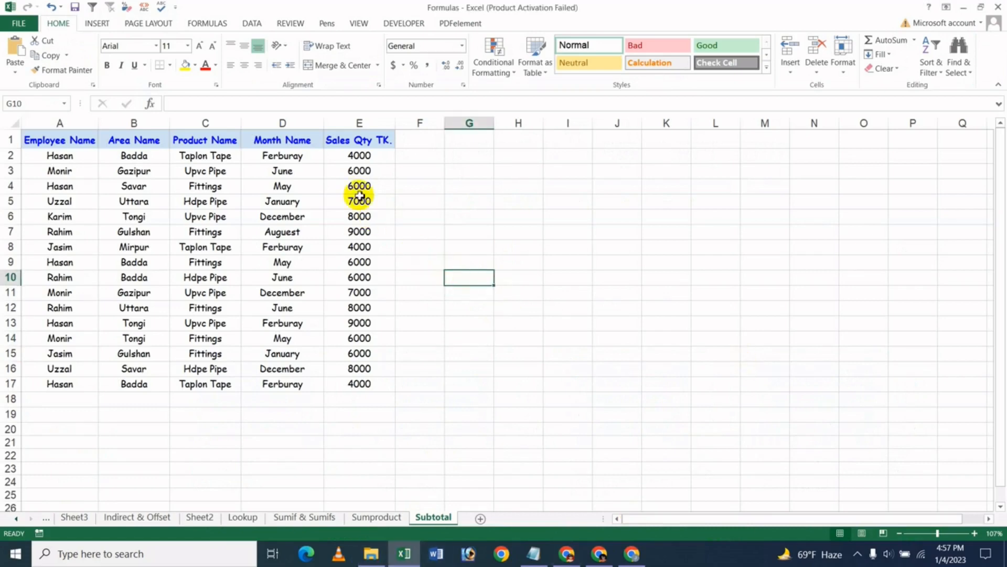
{"action": "left_click", "coordinate": [437, 223]}
{"action": "left_click", "coordinate": [202, 23]}
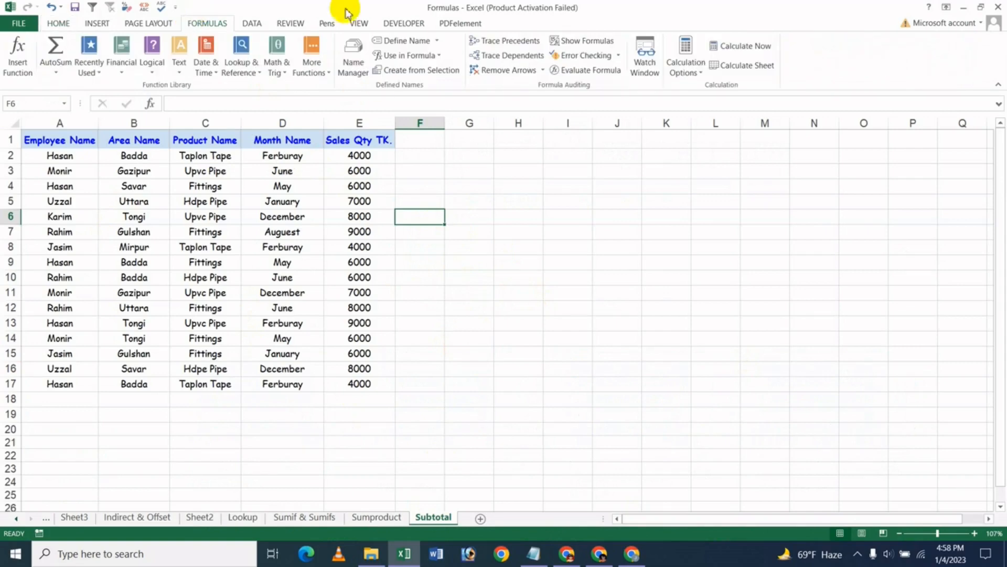
{"action": "left_click", "coordinate": [278, 72]}
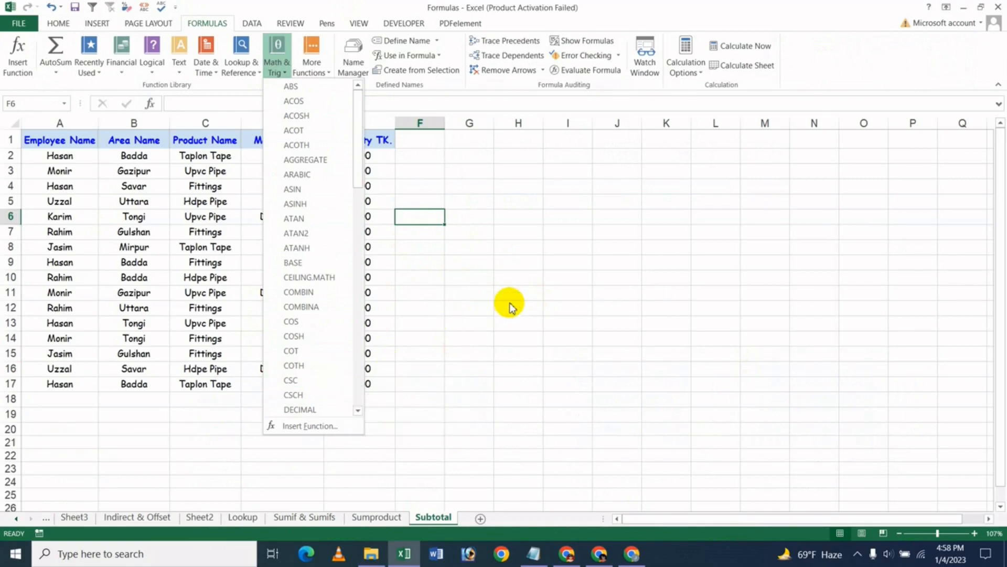
{"action": "left_click", "coordinate": [503, 286]}
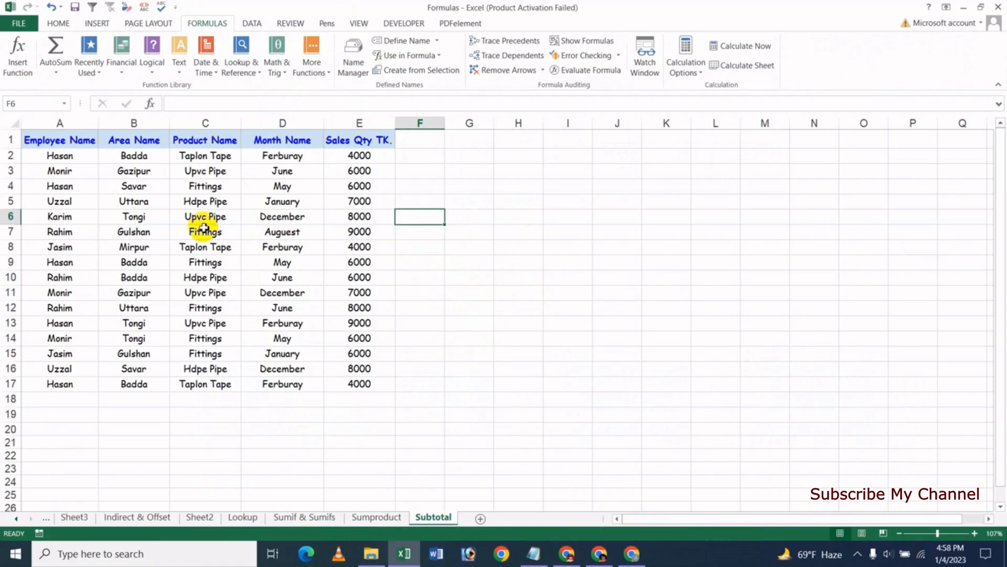
{"action": "left_click", "coordinate": [404, 293]}
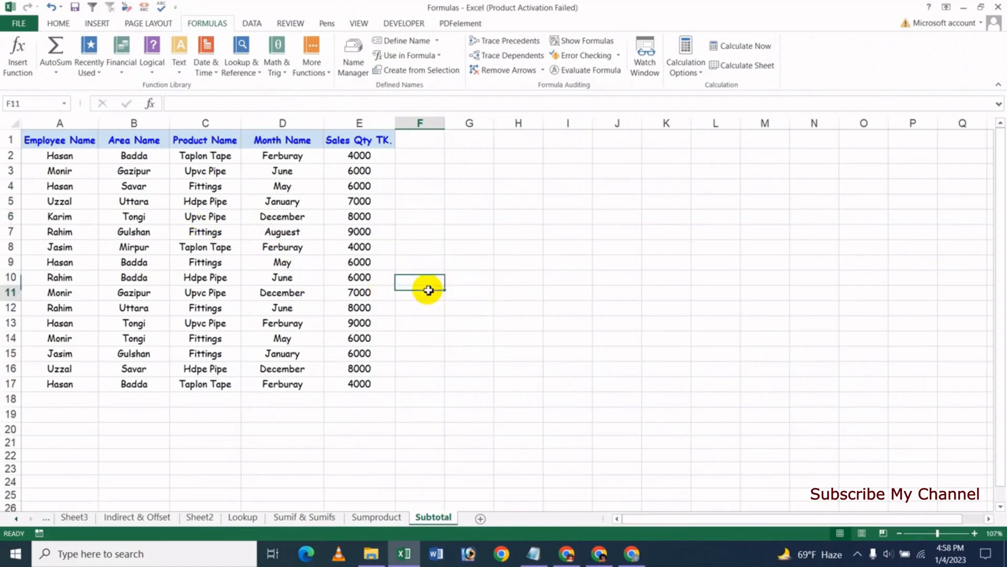
Step: Turn on filtering for the header row of the sales table
{"action": "left_click", "coordinate": [206, 233]}
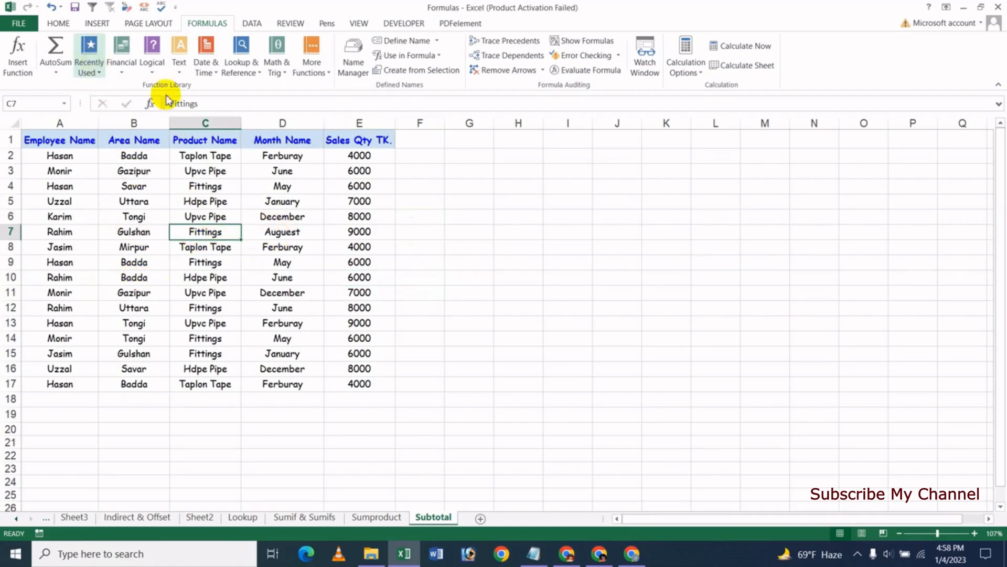
{"action": "left_click", "coordinate": [252, 23]}
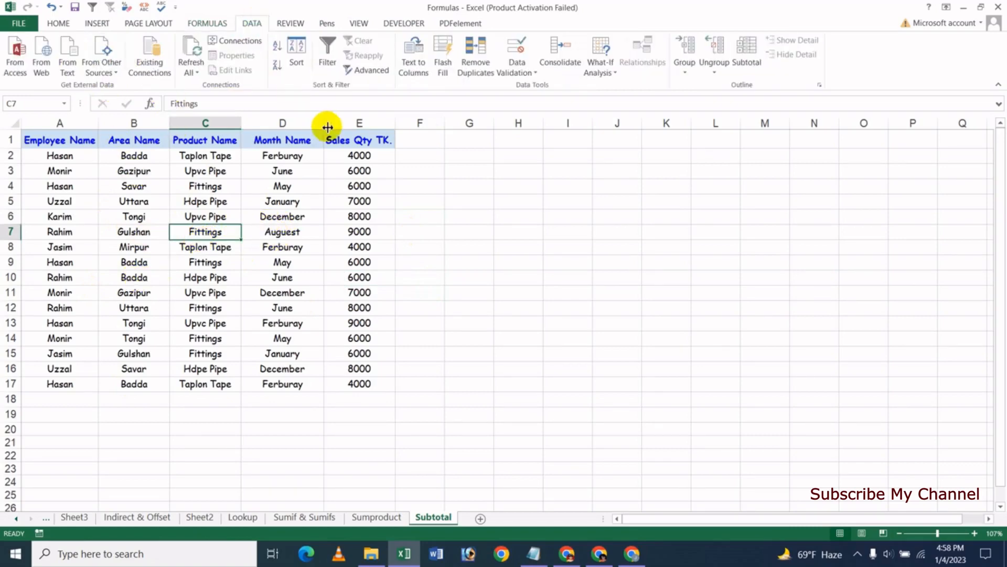
{"action": "left_click", "coordinate": [327, 59]}
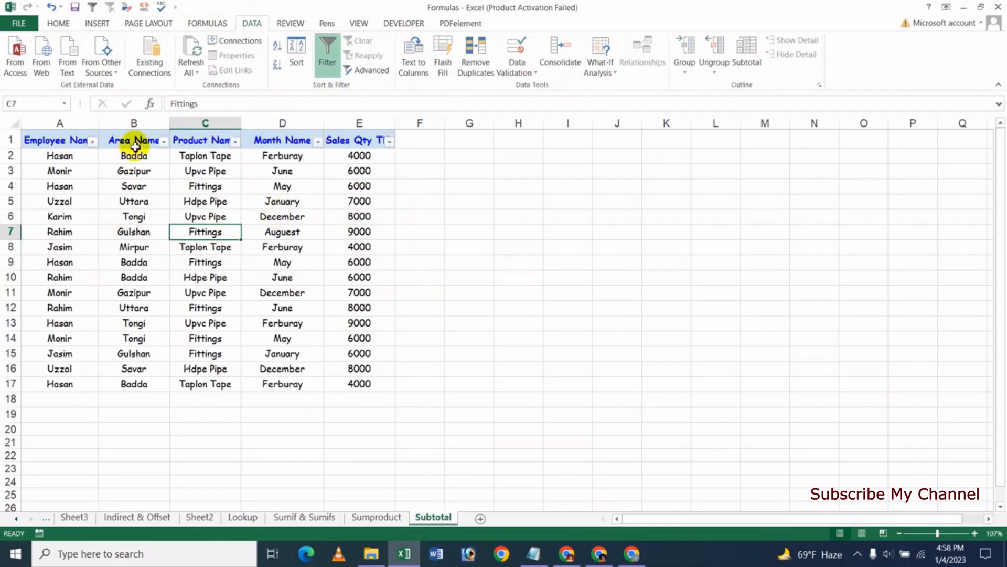
{"action": "left_click", "coordinate": [199, 201]}
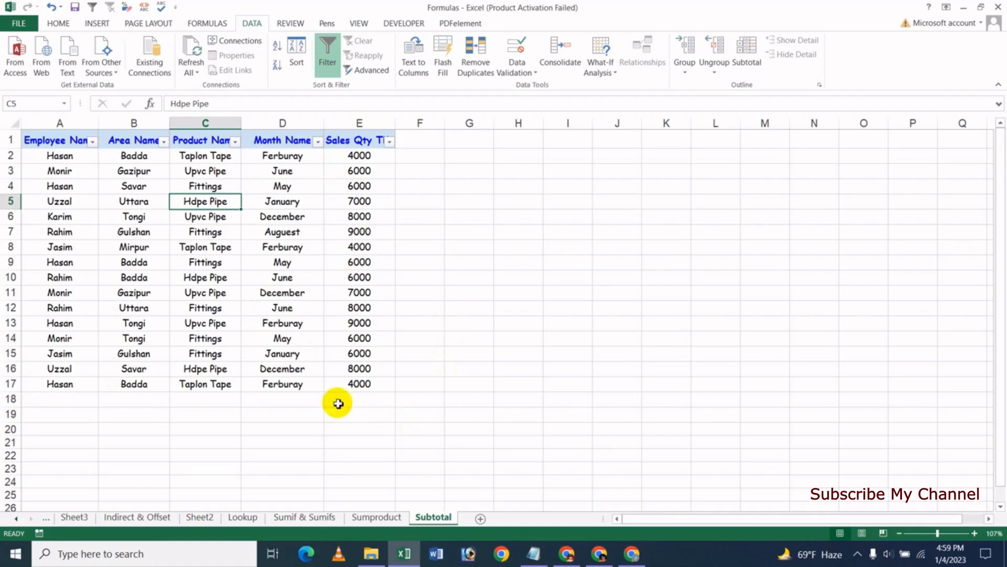
Step: Label cell D18 "Sum" and total the sales quantities in E18 with a SUM formula over E2:E17
{"action": "left_click", "coordinate": [321, 404]}
{"action": "type", "text": "Sum"}
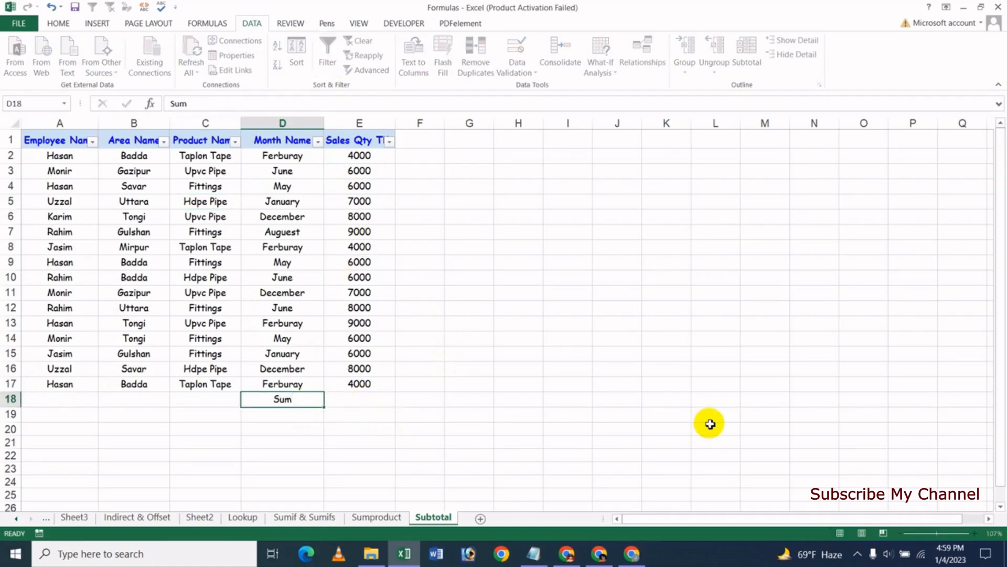
{"action": "key", "text": "Tab"}
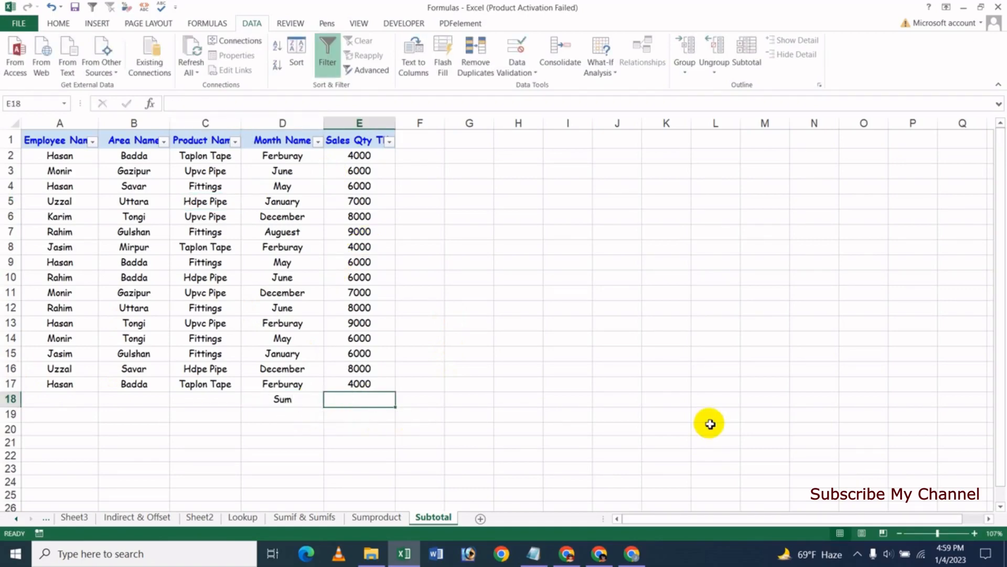
{"action": "type", "text": "=sum"}
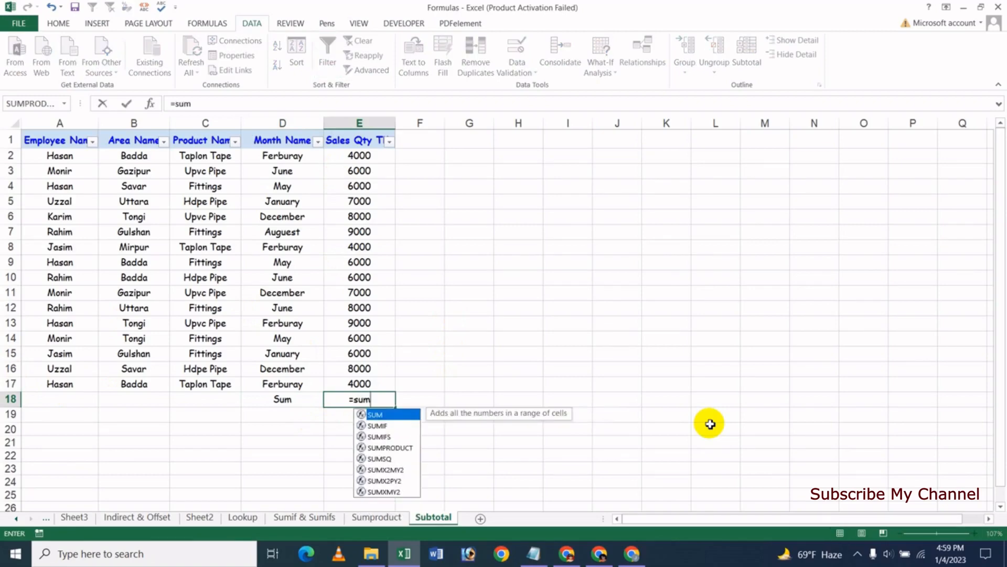
{"action": "key", "text": "Tab"}
{"action": "left_click_drag", "start_coordinate": [363, 157], "coordinate": [360, 386]}
{"action": "key", "text": "Return"}
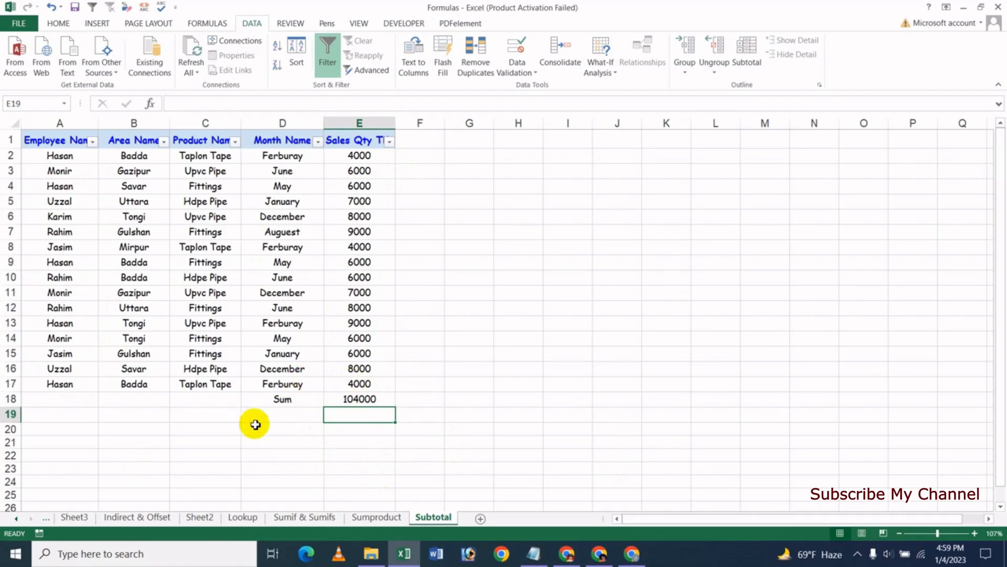
Step: Label cell D19 "Subtotal", directly below the Sum label
{"action": "left_click", "coordinate": [281, 414]}
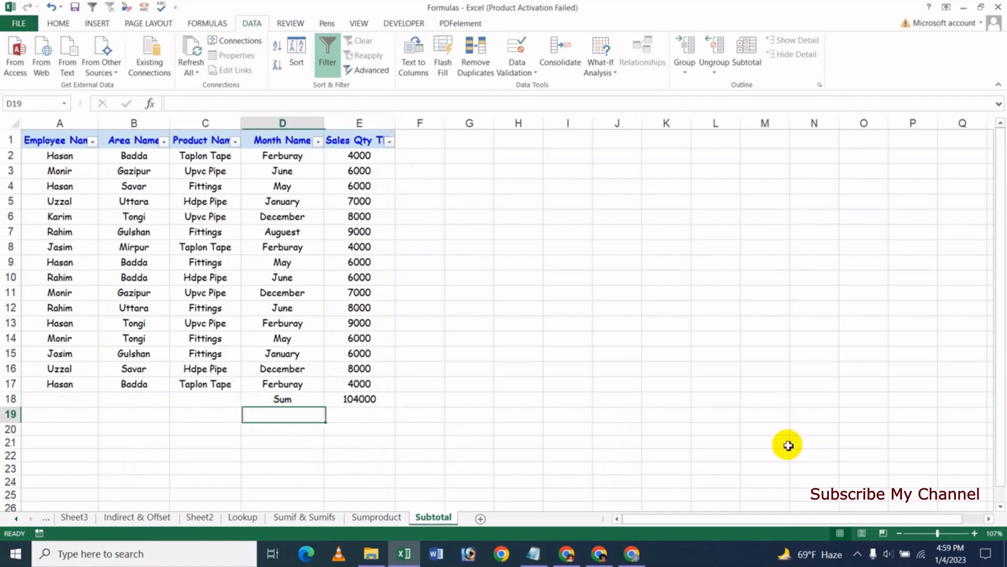
{"action": "type", "text": "Subtotal"}
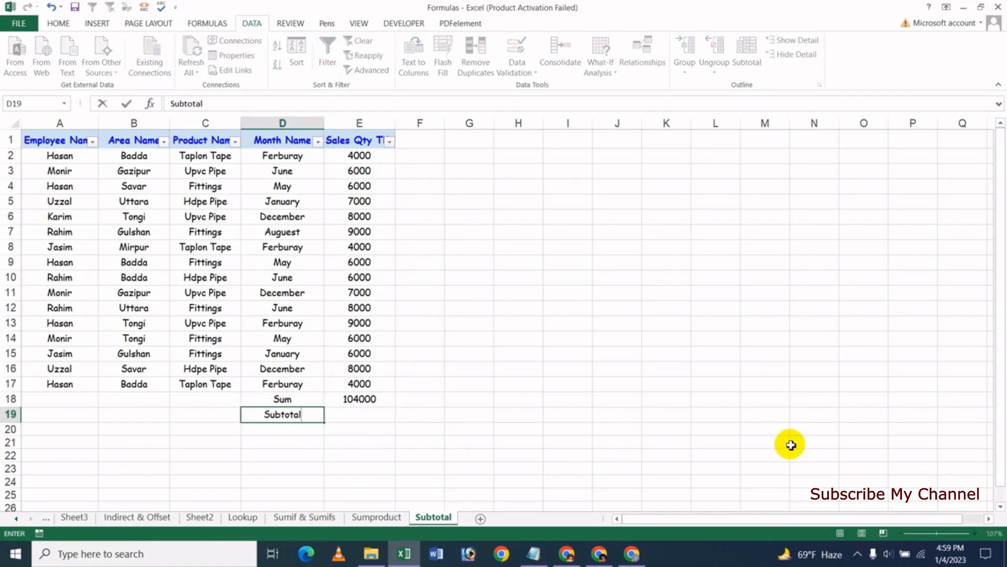
{"action": "key", "text": "Tab"}
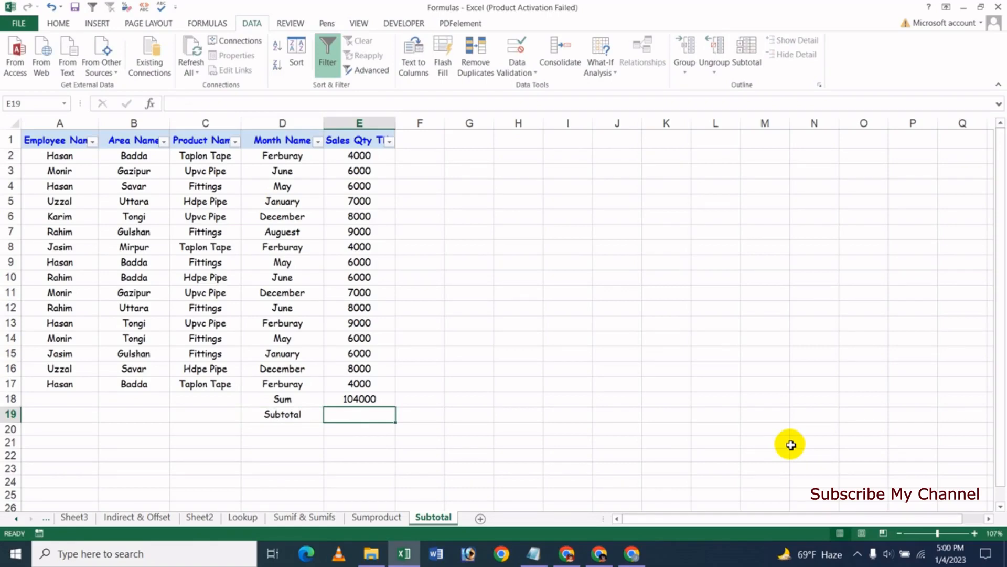
Step: Enter =SUBTOTAL(9,E2:E17) in cell E19, using function number 9 (SUM) on the sales quantities
{"action": "type", "text": "=sub"}
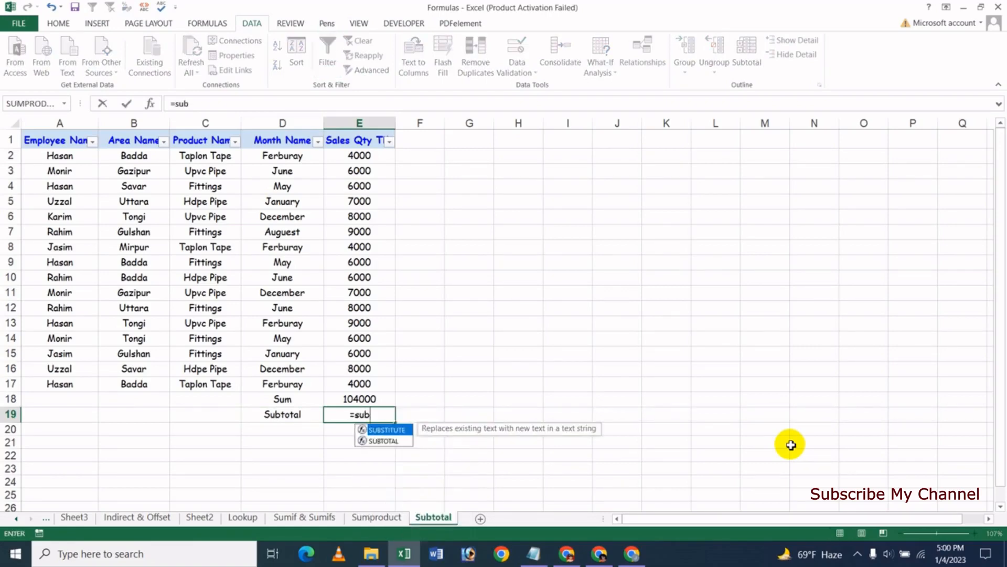
{"action": "type", "text": "to9"}
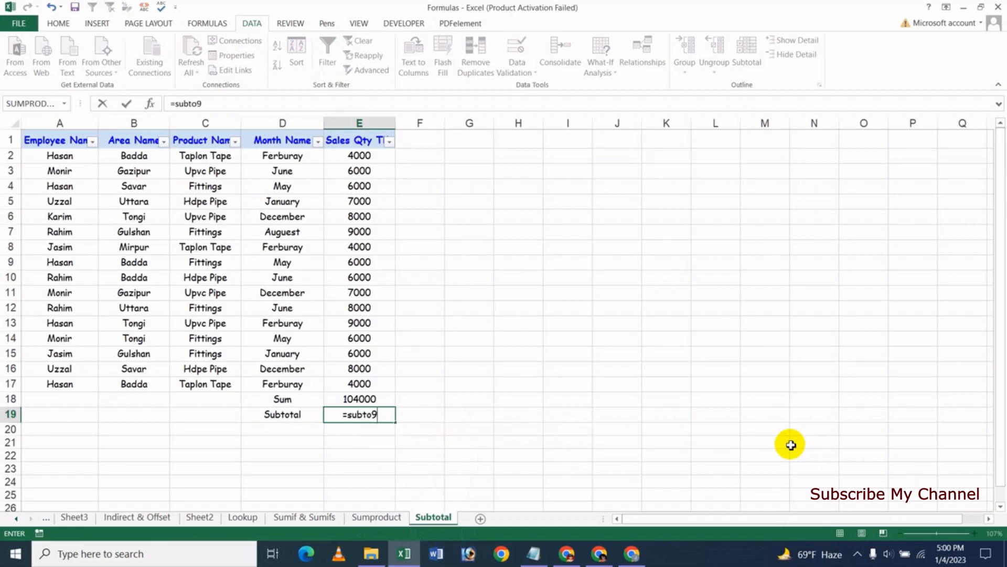
{"action": "key", "text": "BackSpace"}
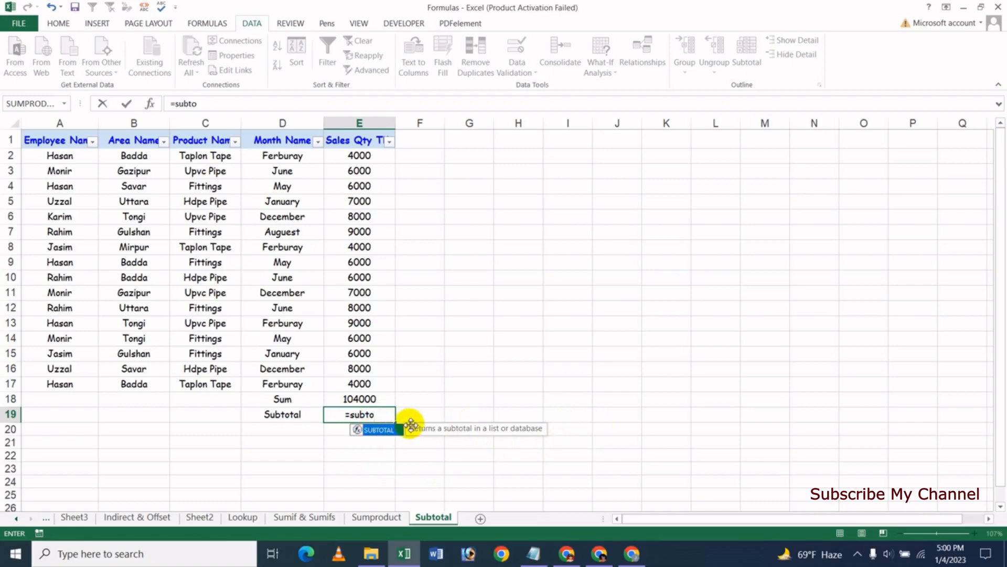
{"action": "key", "text": "Tab"}
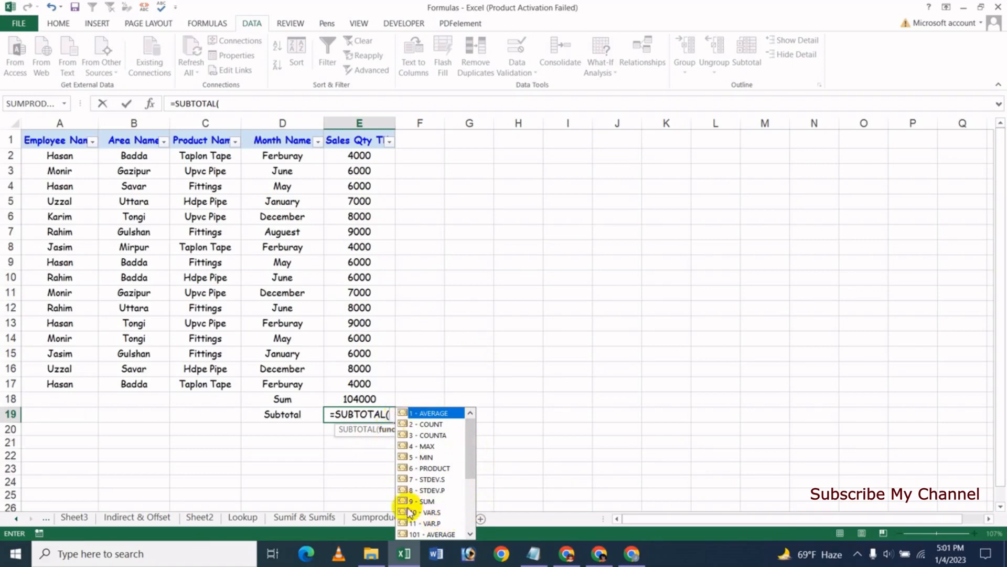
{"action": "left_click", "coordinate": [426, 502]}
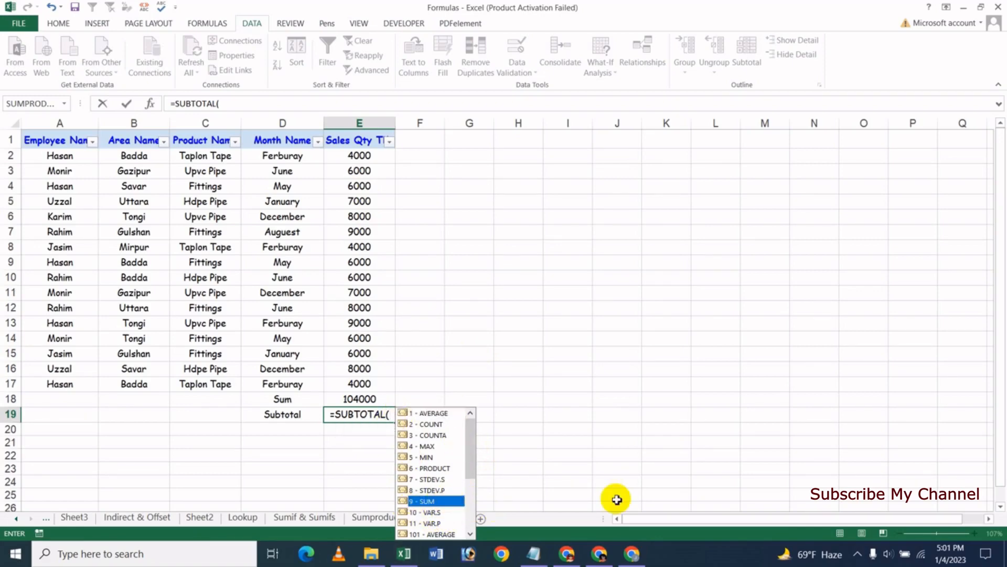
{"action": "key", "text": "Tab"}
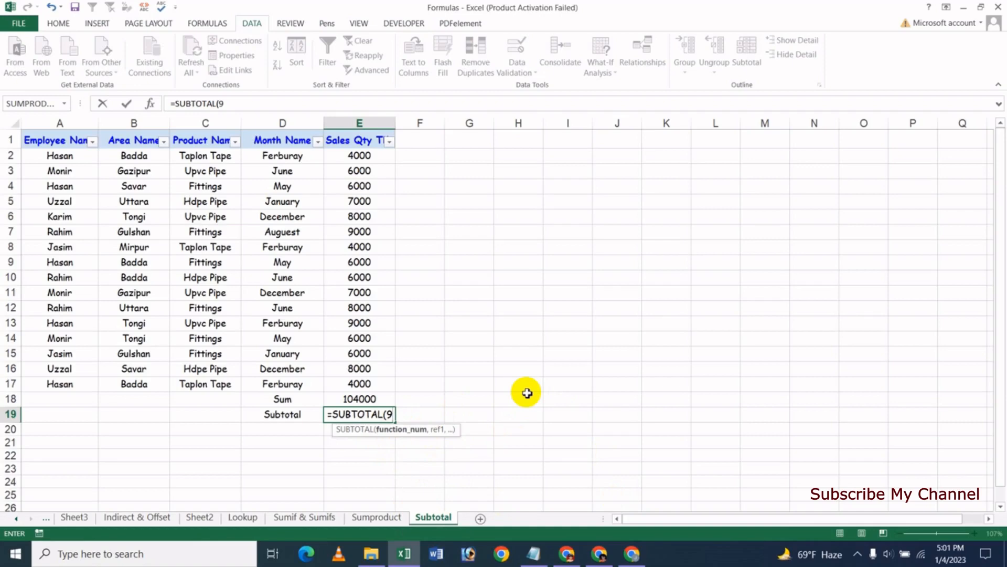
{"action": "type", "text": ","}
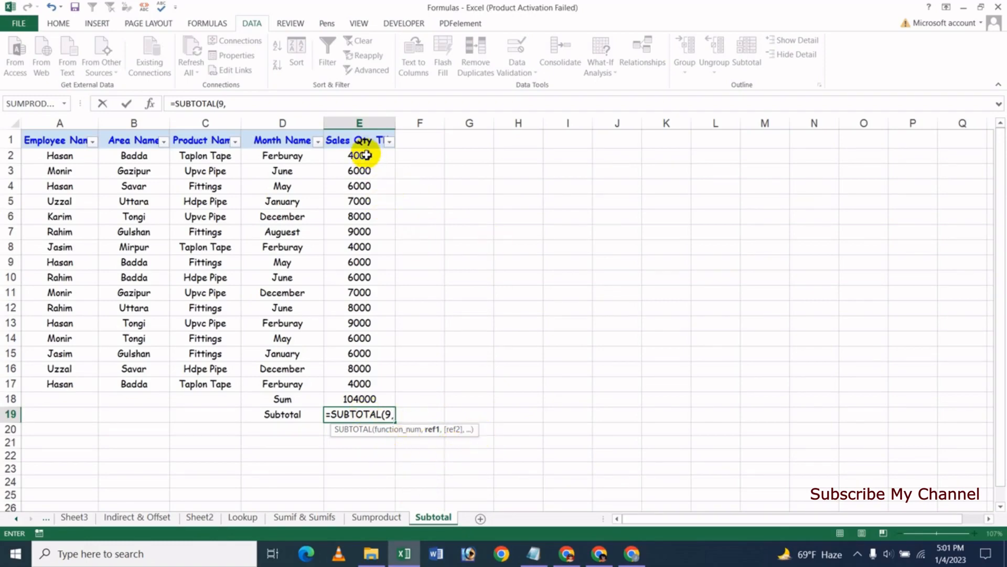
{"action": "left_click_drag", "start_coordinate": [365, 155], "coordinate": [389, 376]}
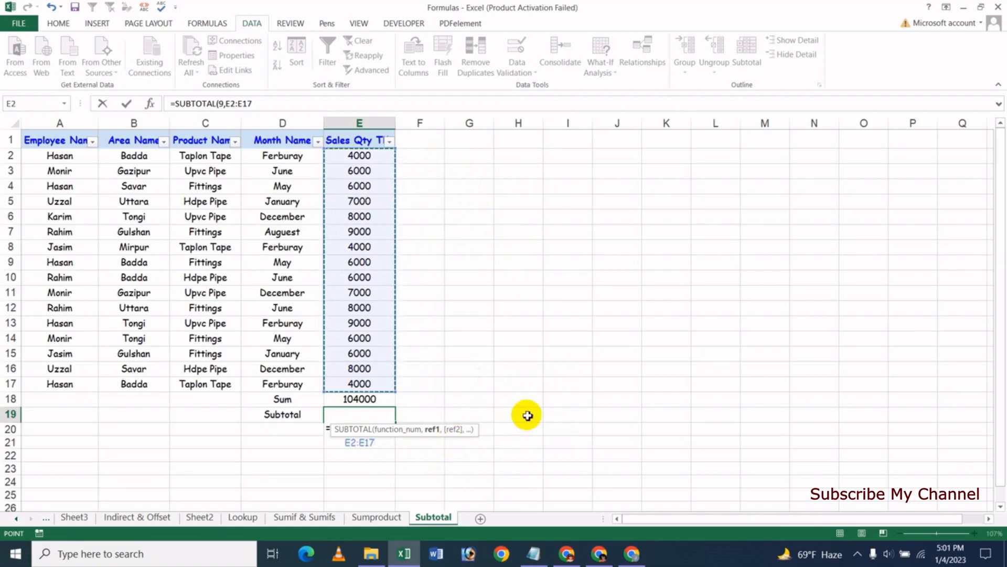
{"action": "type", "text": ","}
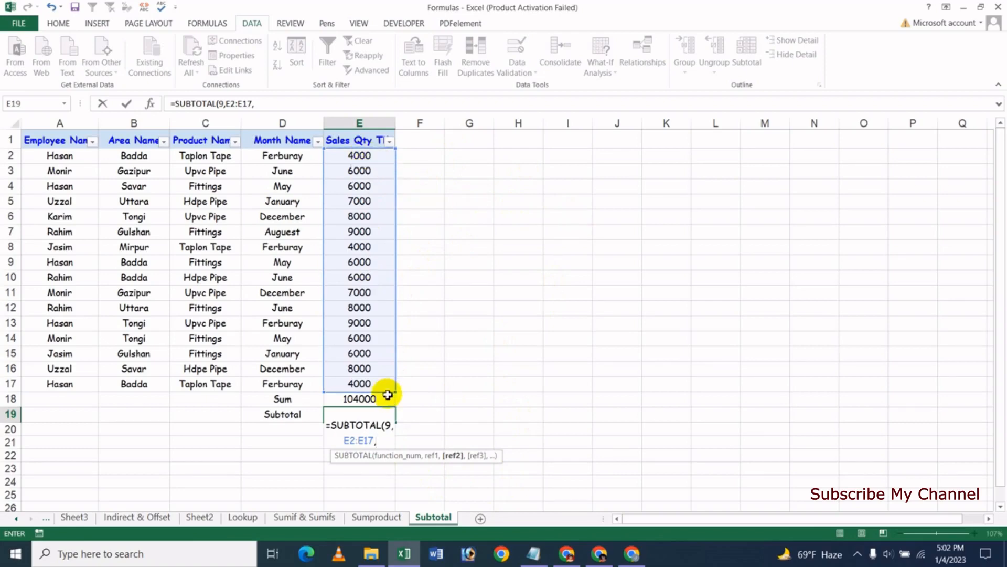
{"action": "key", "text": "BackSpace"}
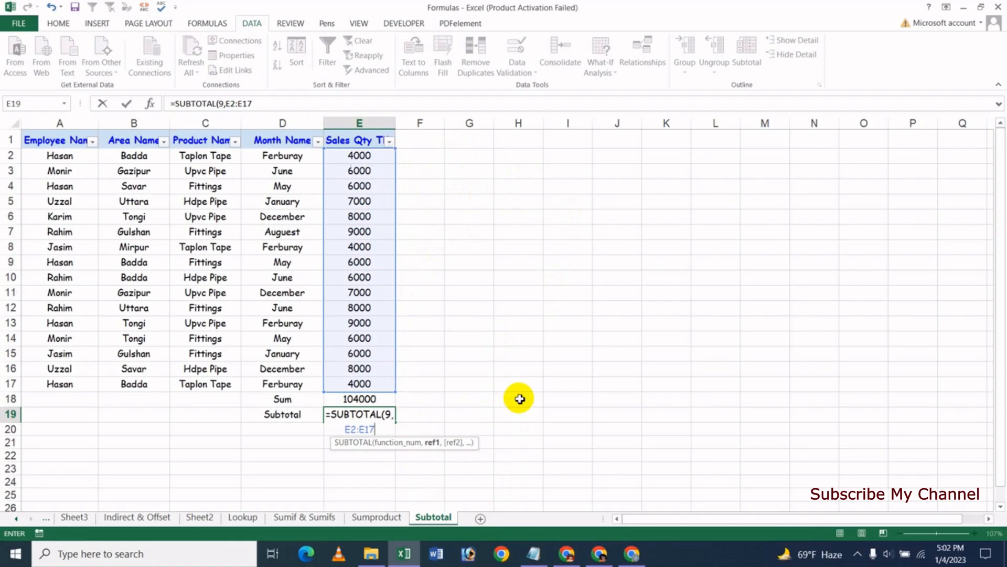
{"action": "type", "text": ")"}
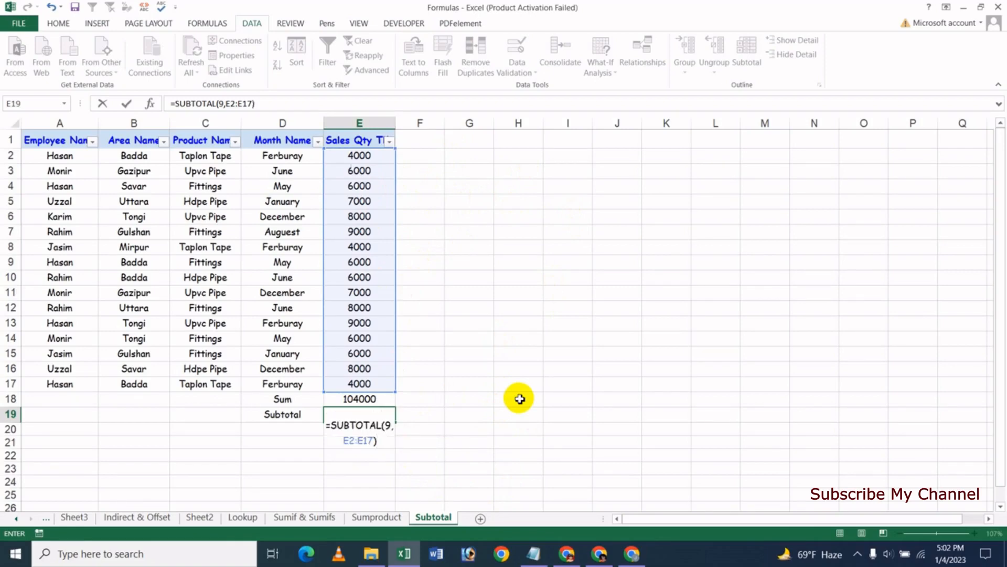
{"action": "key", "text": "Return"}
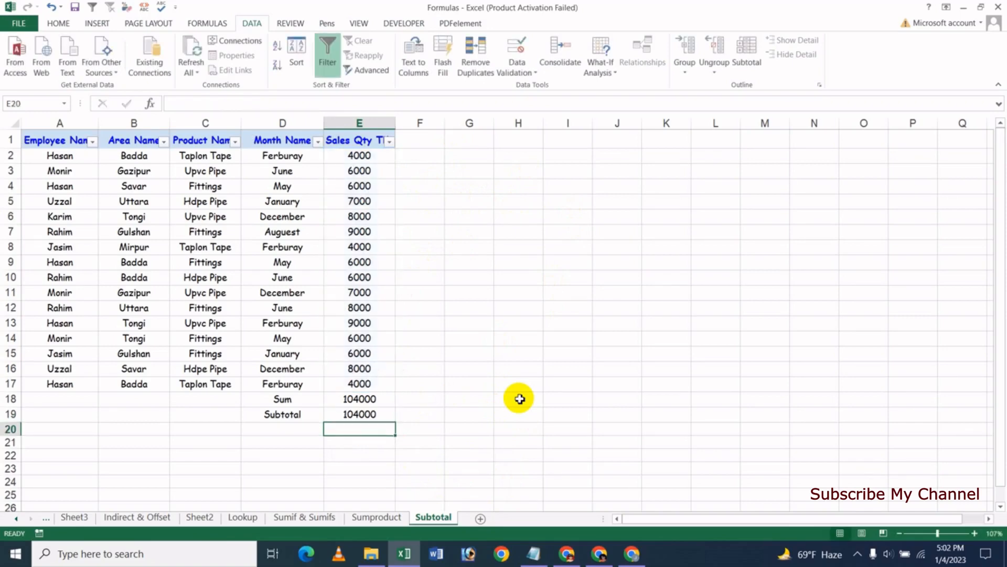
Step: Compare the SUM formula in E18 and the SUBTOTAL formula in E19 with the sales values in E2:E17
{"action": "left_click", "coordinate": [360, 417]}
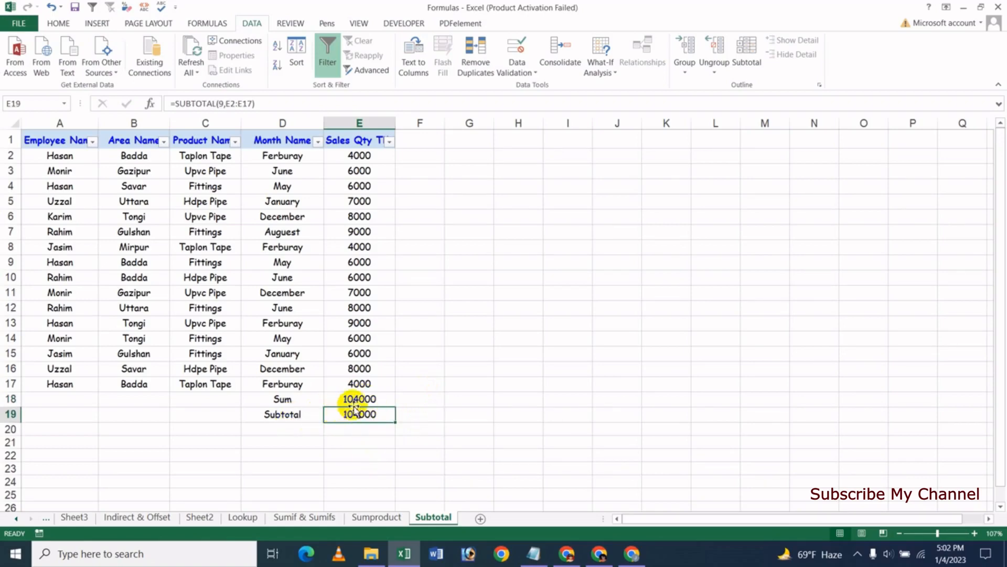
{"action": "left_click", "coordinate": [354, 403]}
{"action": "left_click", "coordinate": [362, 414]}
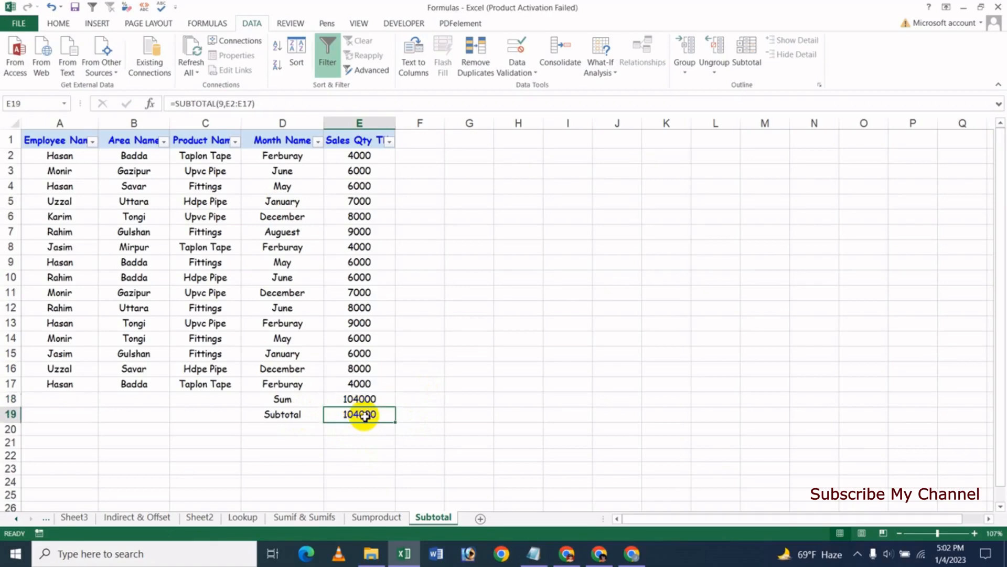
{"action": "left_click", "coordinate": [359, 155]}
{"action": "left_click_drag", "start_coordinate": [358, 186], "coordinate": [355, 383]}
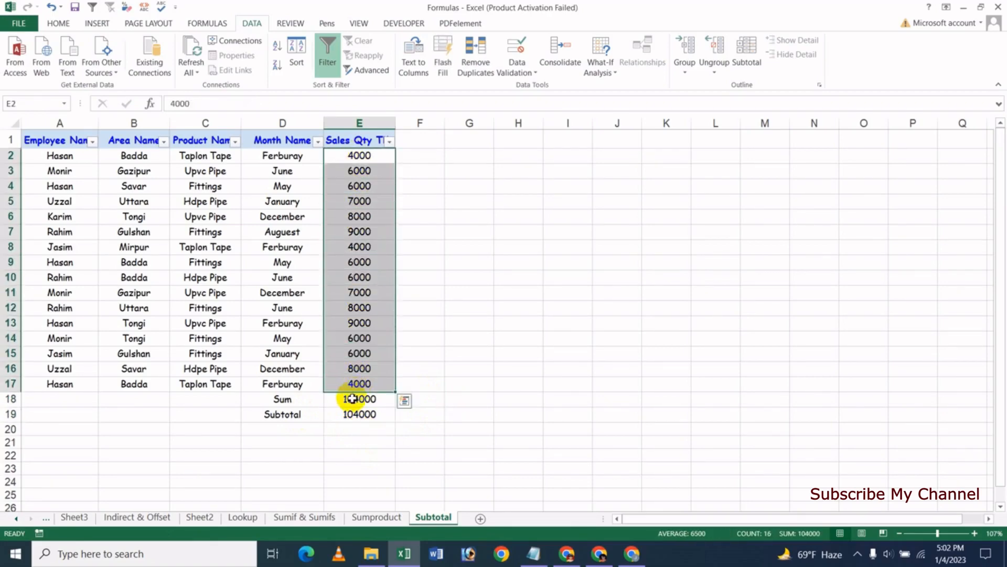
{"action": "left_click", "coordinate": [355, 398]}
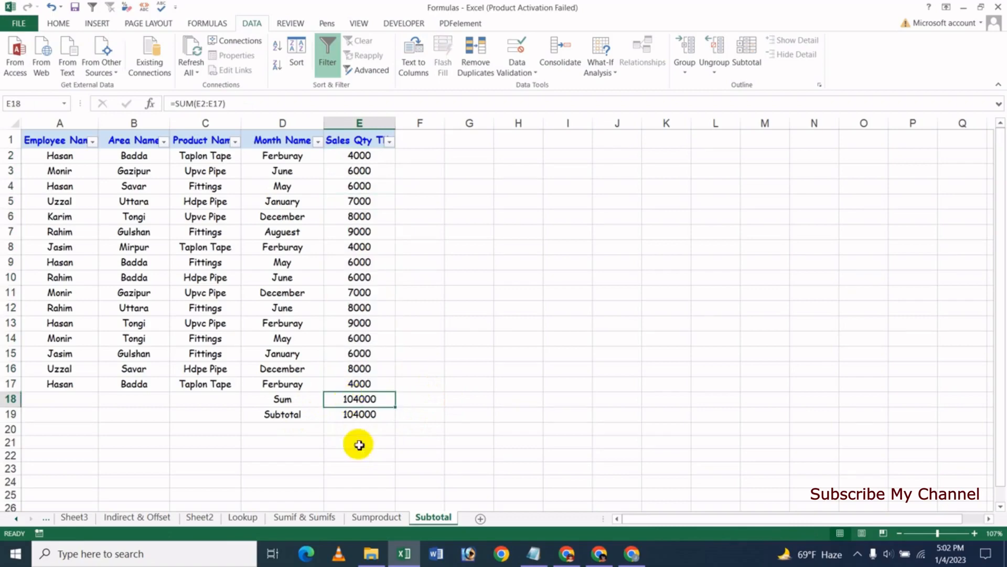
{"action": "left_click", "coordinate": [359, 416]}
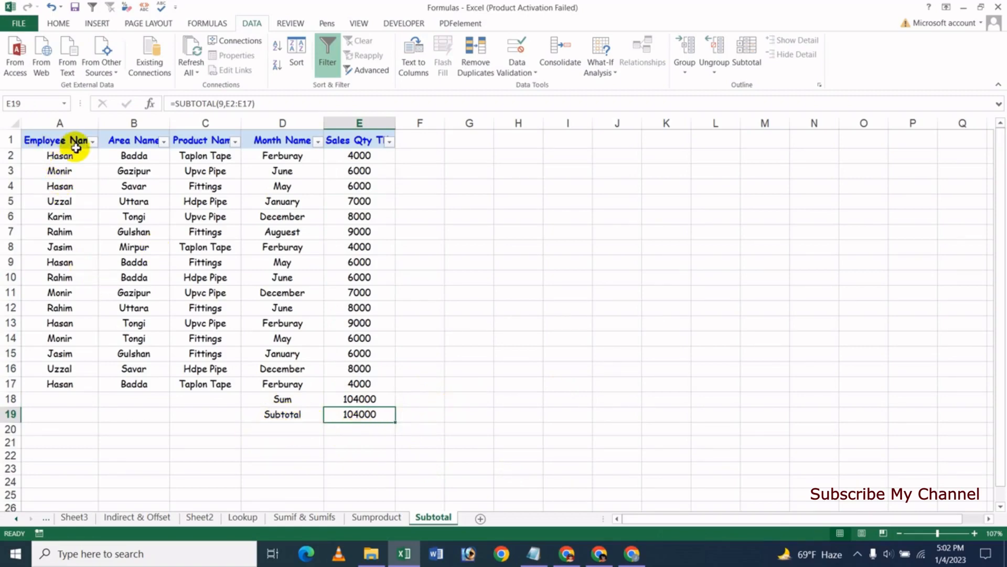
Step: Open the filter options for the Employee Name column
{"action": "left_click", "coordinate": [92, 142]}
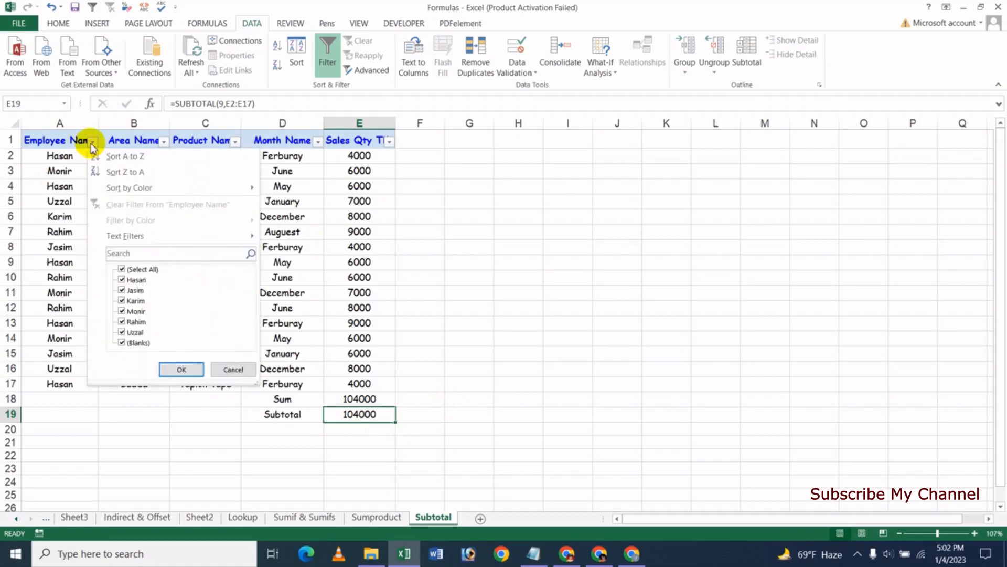
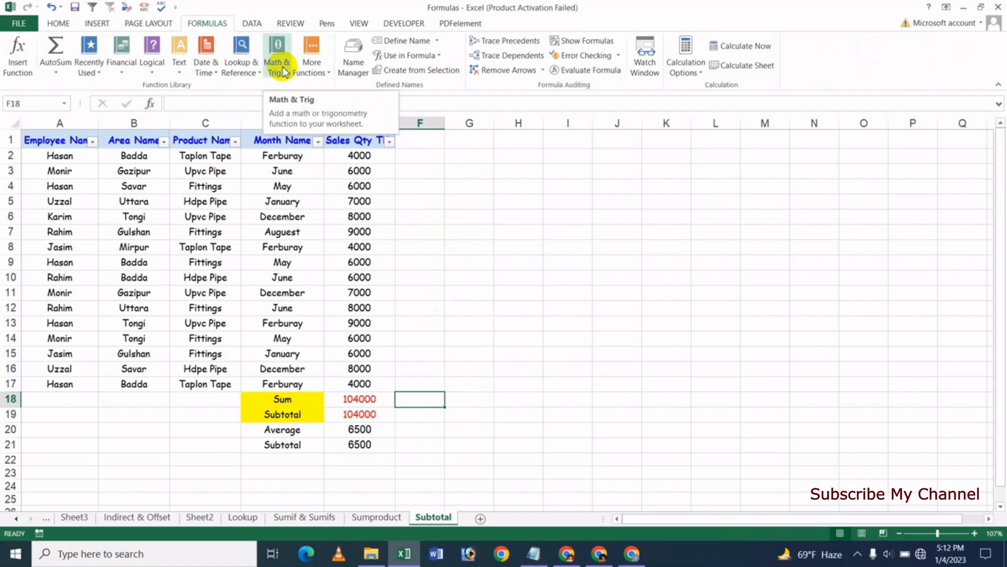
Step: Insert the SUBTOTAL function in cell F19 with function number 9 and the sales quantities E2:E17 as Ref1, and check it against E19
{"action": "left_click", "coordinate": [428, 418]}
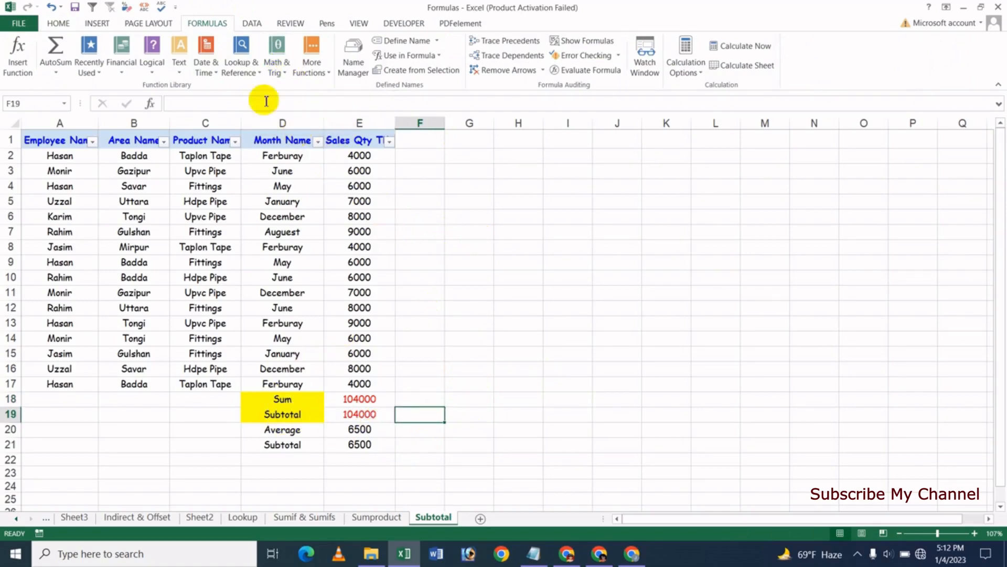
{"action": "left_click", "coordinate": [277, 67]}
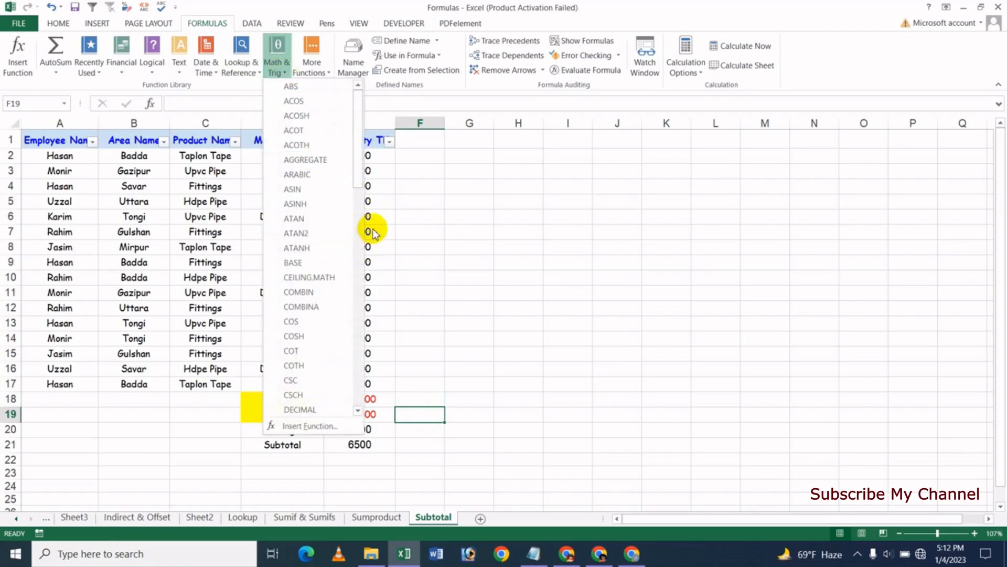
{"action": "left_click_drag", "start_coordinate": [361, 173], "coordinate": [371, 397]}
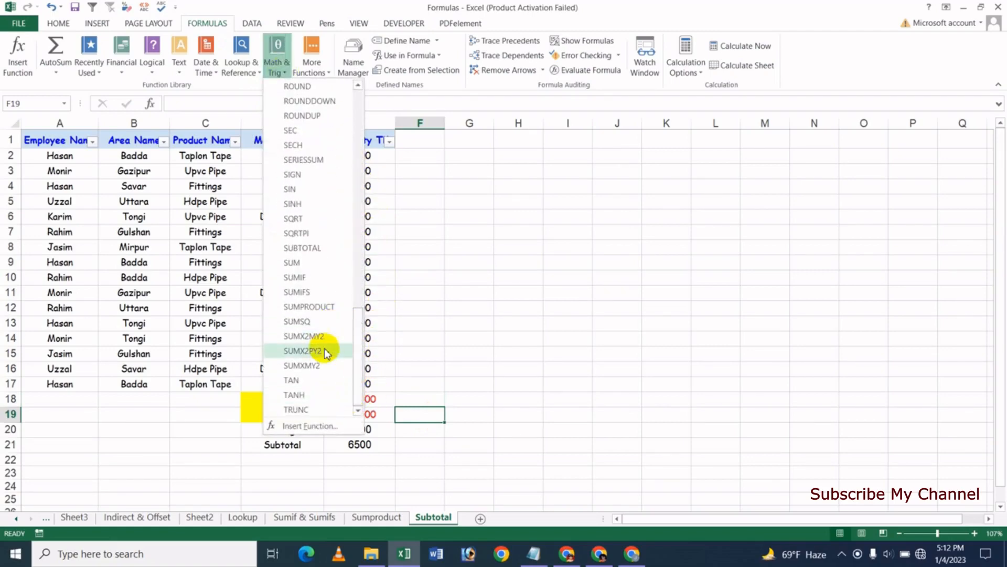
{"action": "left_click", "coordinate": [317, 249]}
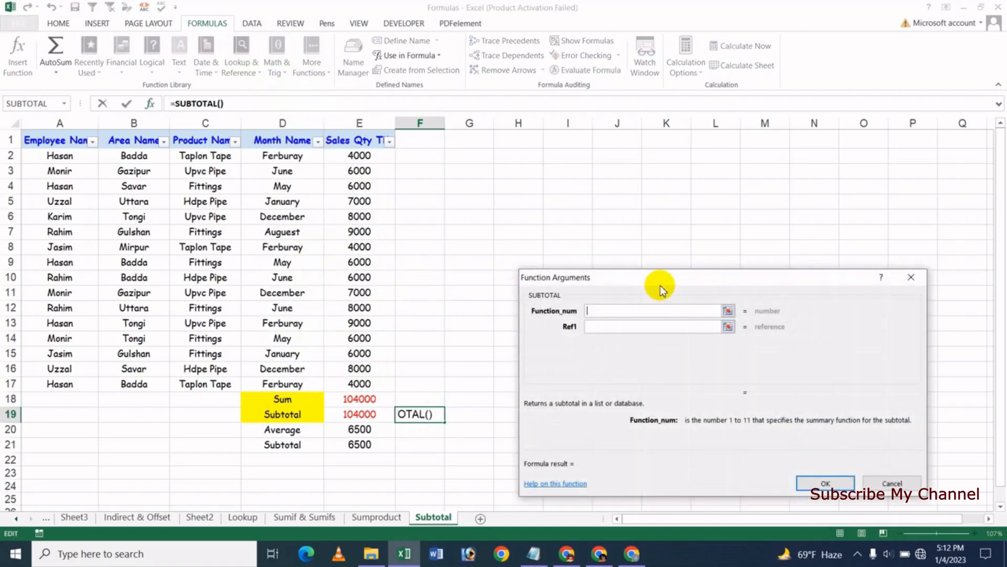
{"action": "left_click_drag", "start_coordinate": [662, 290], "coordinate": [682, 221]}
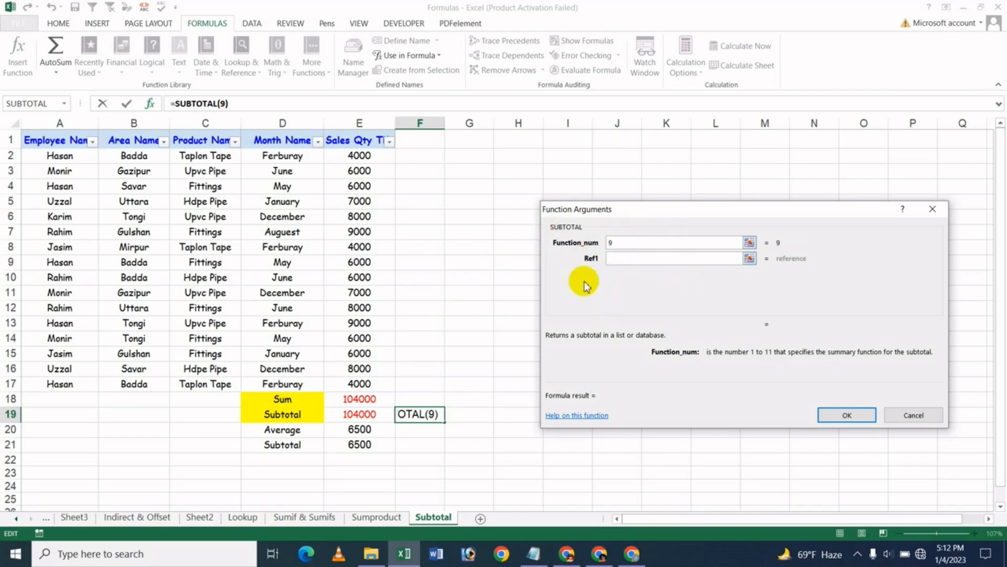
{"action": "left_click", "coordinate": [632, 257]}
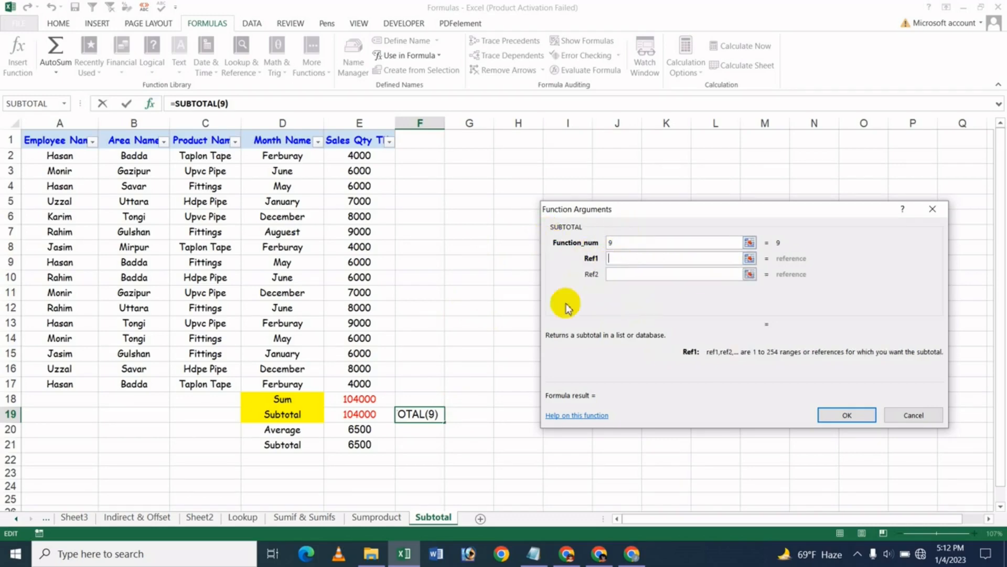
{"action": "left_click_drag", "start_coordinate": [378, 153], "coordinate": [391, 379]}
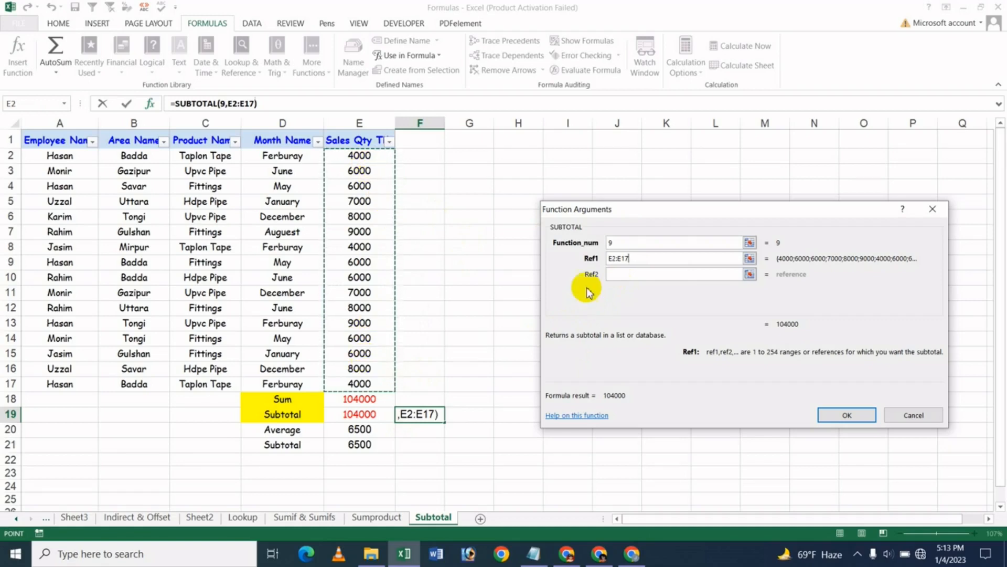
{"action": "left_click", "coordinate": [614, 273]}
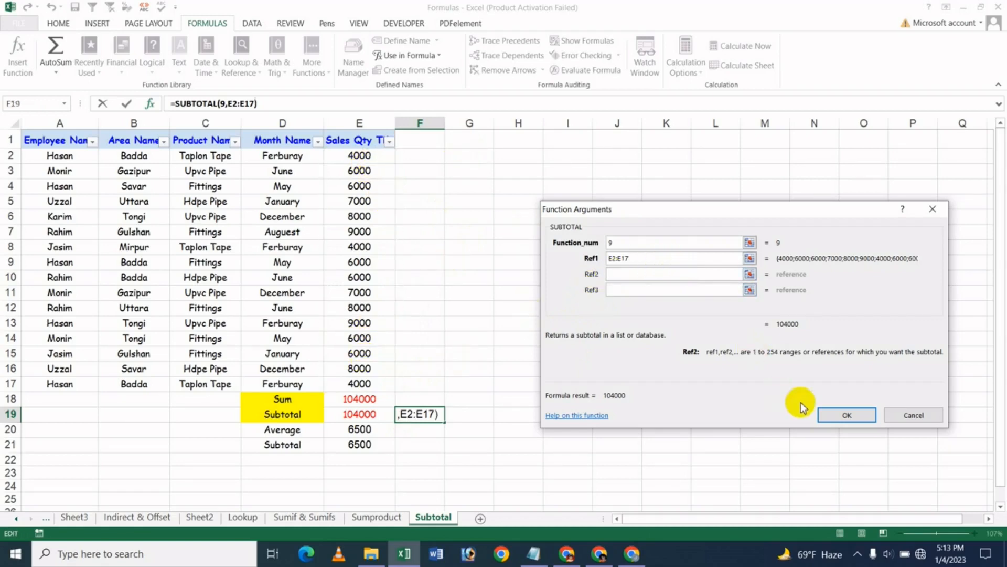
{"action": "left_click", "coordinate": [832, 412]}
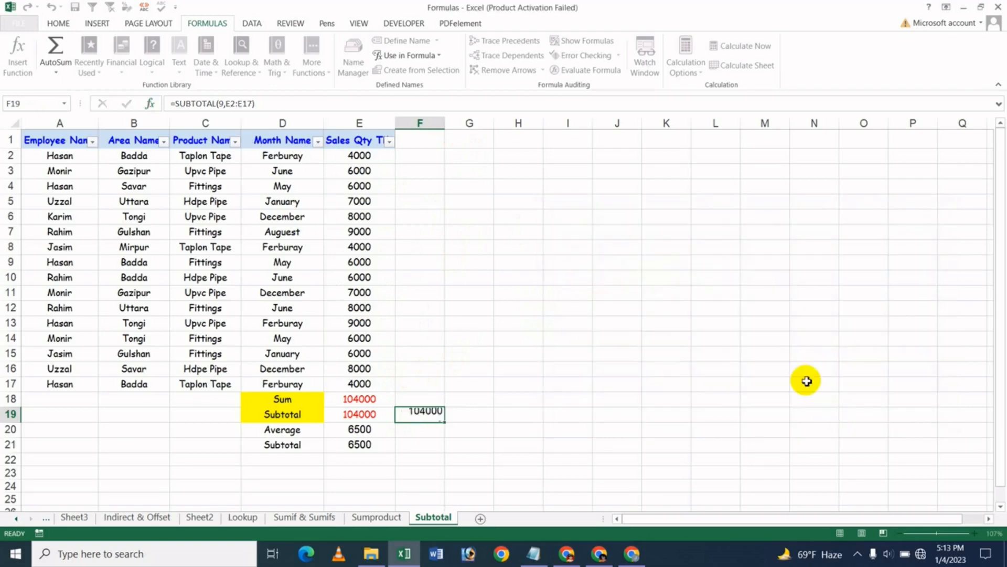
{"action": "left_click", "coordinate": [353, 417]}
{"action": "left_click", "coordinate": [428, 419]}
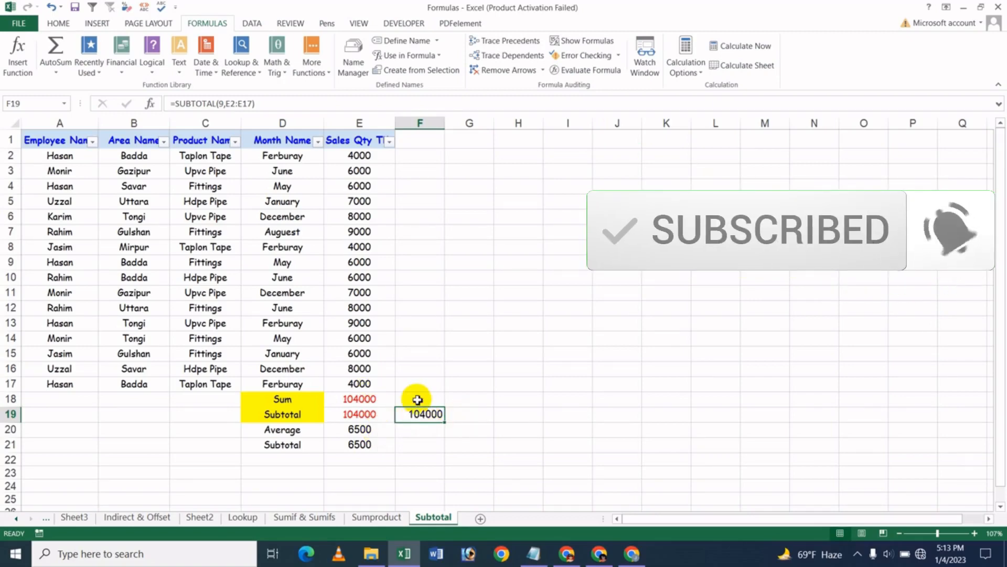
Step: Insert the SUM function in cell F18 with the sales quantities E2:E17 as Number1, and compare it with F19
{"action": "left_click", "coordinate": [418, 399]}
{"action": "left_click", "coordinate": [275, 67]}
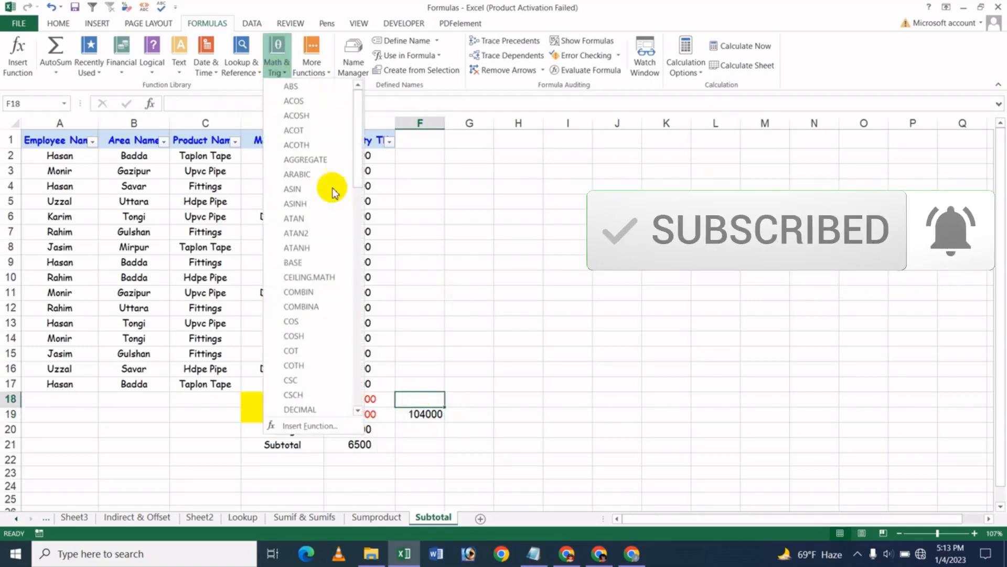
{"action": "left_click_drag", "start_coordinate": [360, 140], "coordinate": [360, 348]}
{"action": "left_click", "coordinate": [310, 338]}
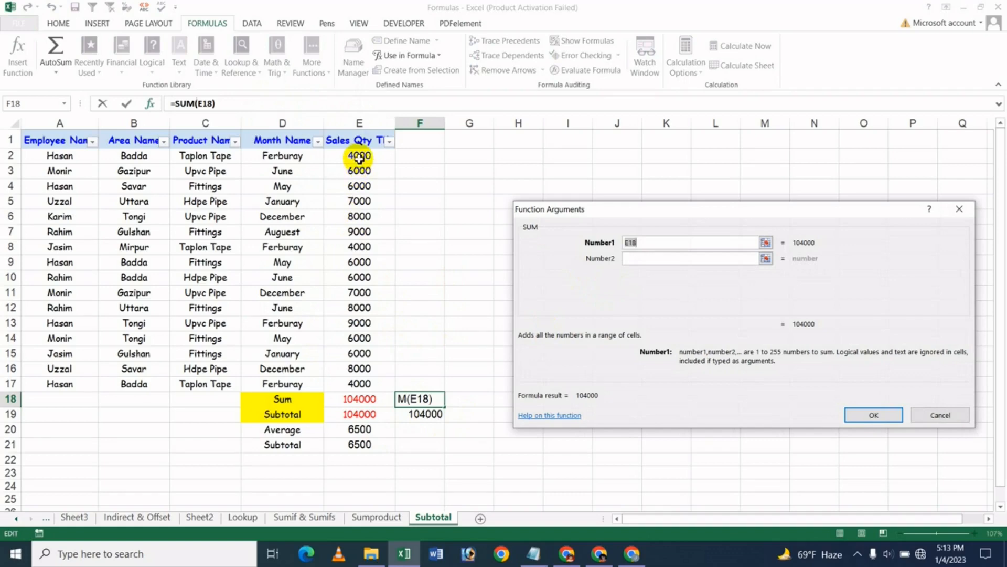
{"action": "left_click_drag", "start_coordinate": [360, 158], "coordinate": [361, 384]}
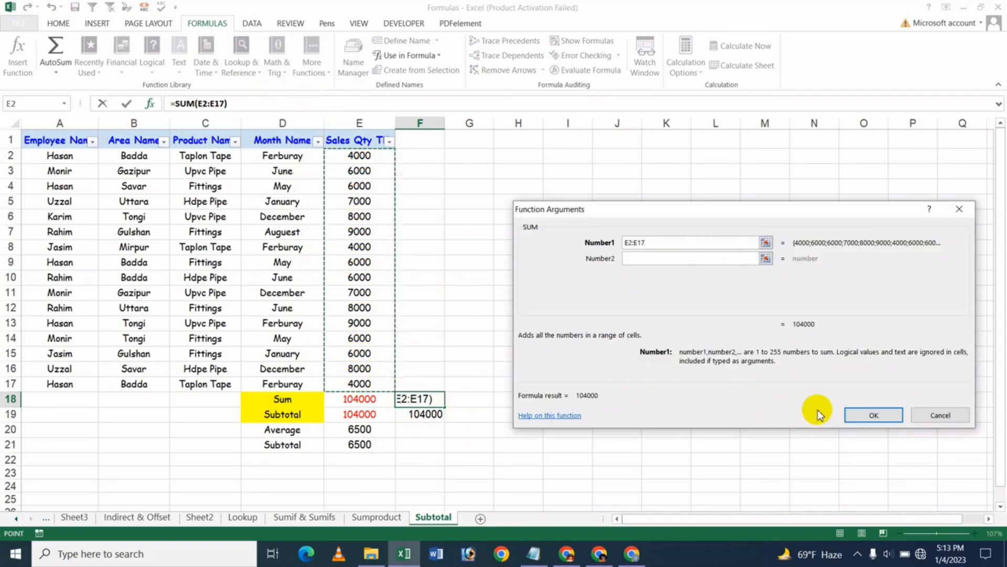
{"action": "left_click", "coordinate": [858, 416]}
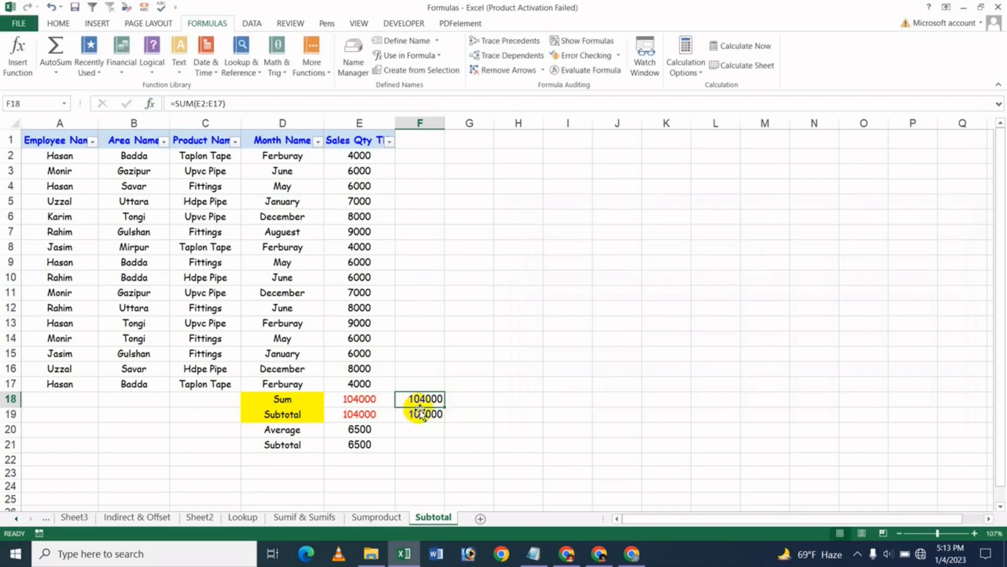
{"action": "left_click", "coordinate": [423, 416]}
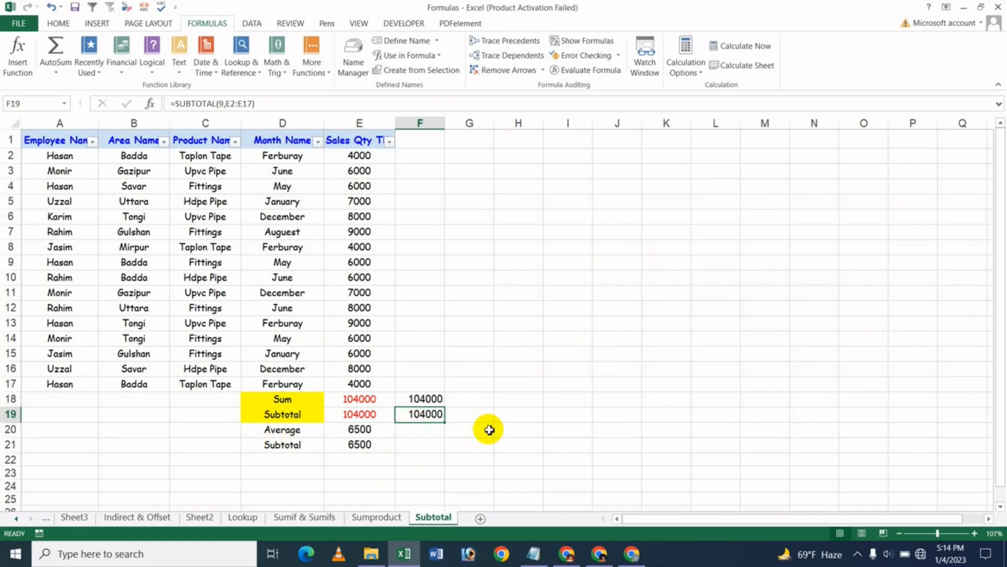
Step: Insert the SUBTOTAL function in cell F21 with function number 1 (average) and E2:E17 as Ref1
{"action": "left_click", "coordinate": [308, 447]}
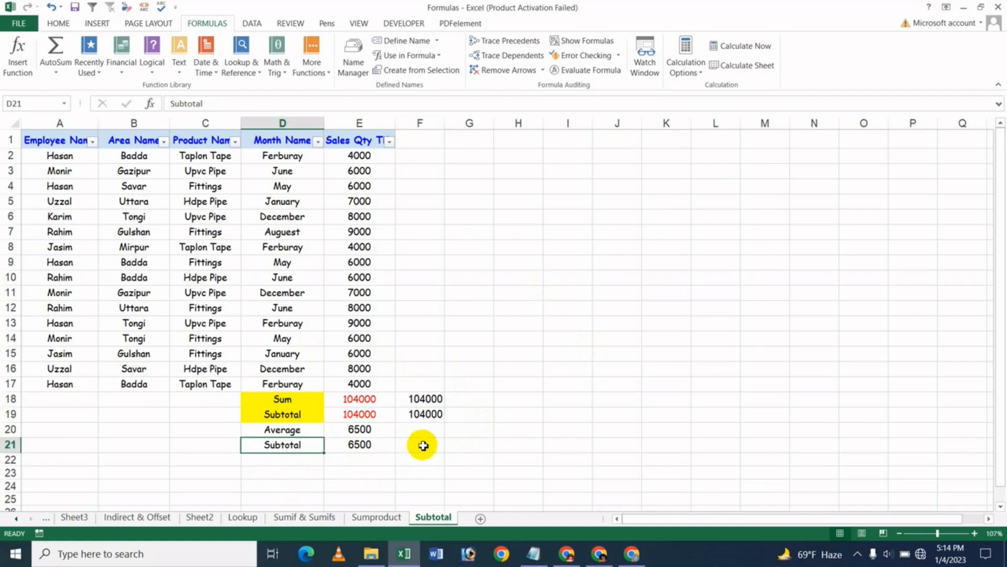
{"action": "left_click", "coordinate": [423, 445]}
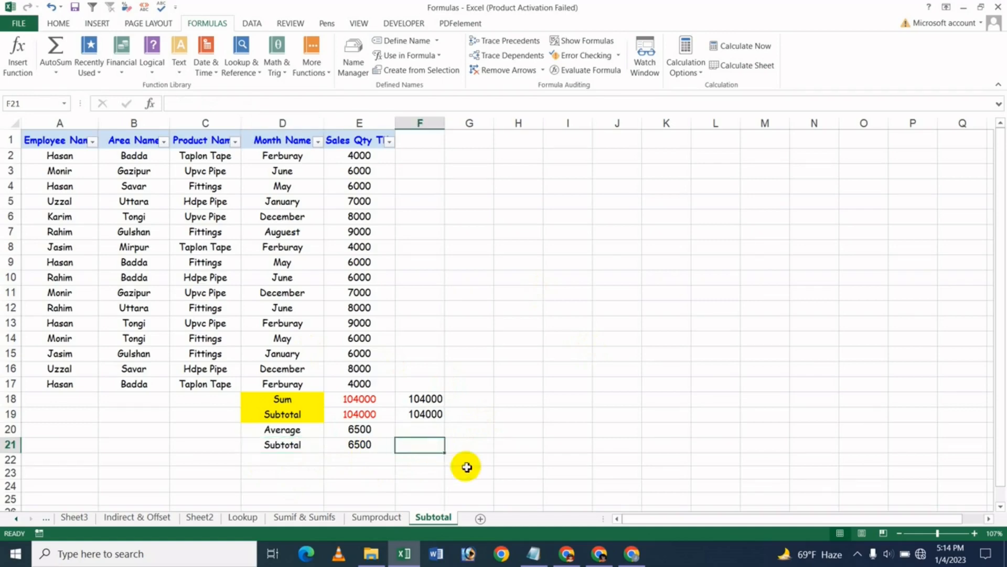
{"action": "left_click", "coordinate": [281, 74]}
{"action": "left_click_drag", "start_coordinate": [360, 175], "coordinate": [369, 389]}
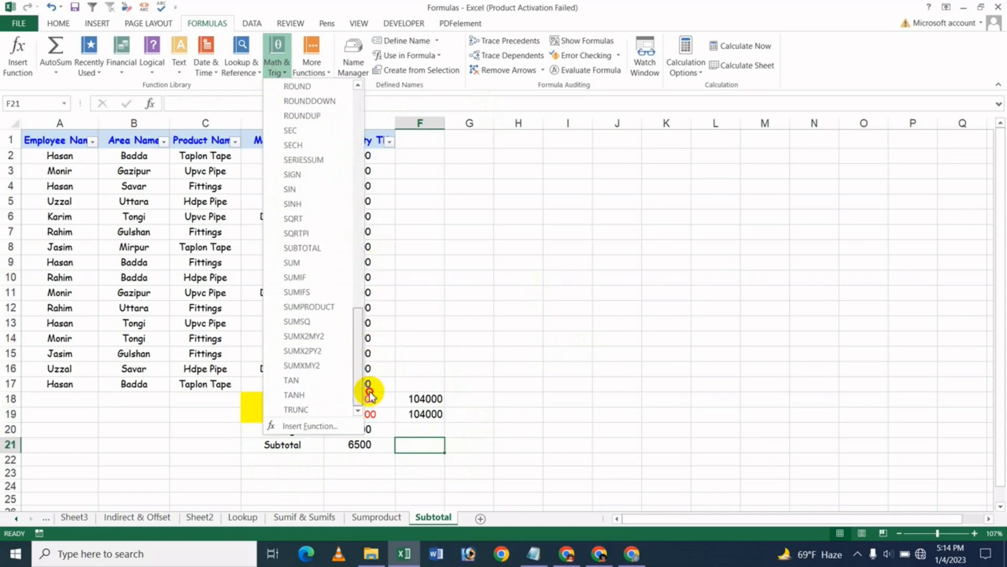
{"action": "left_click", "coordinate": [310, 247]}
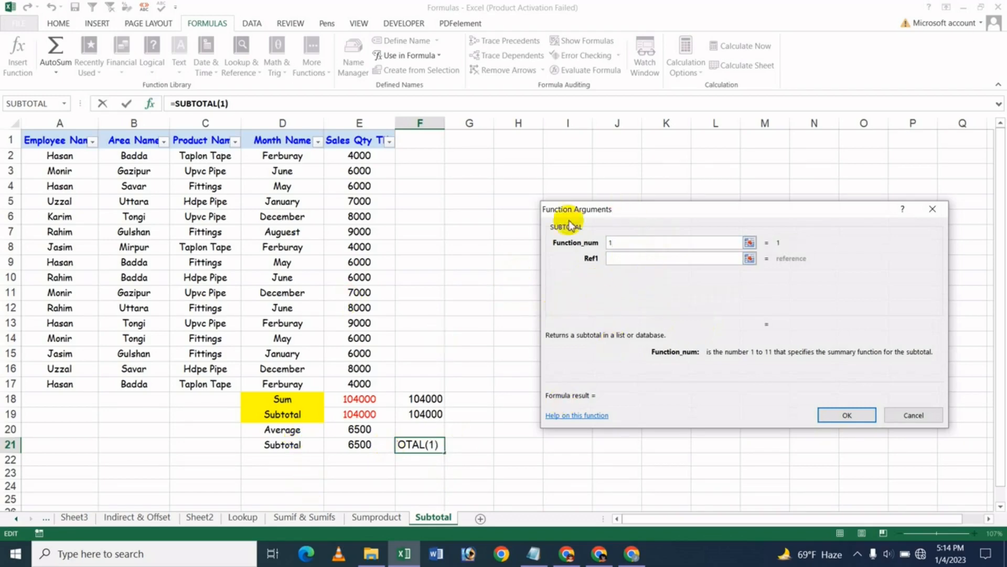
{"action": "left_click", "coordinate": [627, 260]}
{"action": "left_click_drag", "start_coordinate": [376, 156], "coordinate": [367, 382]}
{"action": "left_click", "coordinate": [853, 417]}
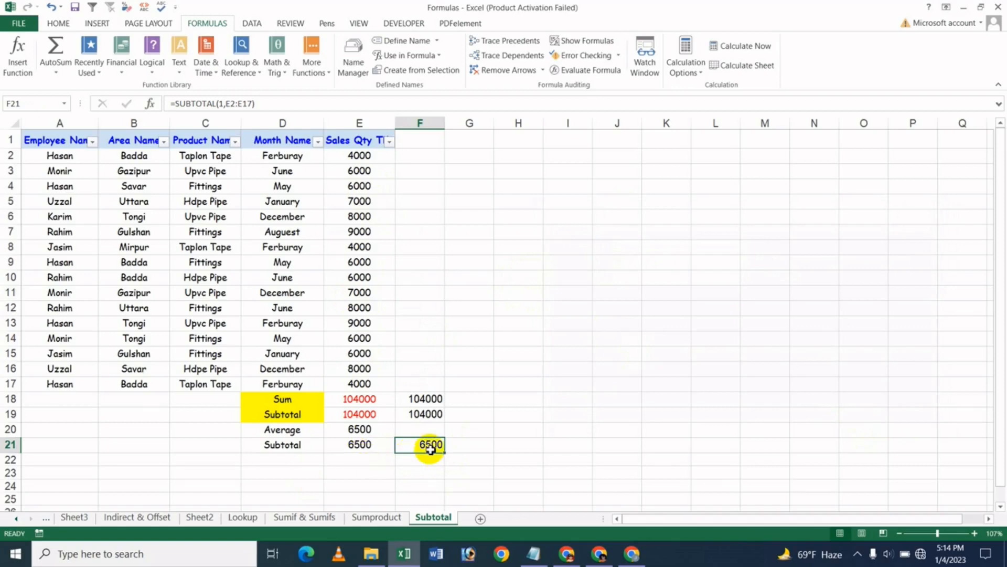
Step: Enter =AVERAGE(E2:E17) in cell F20 to average the sales quantities
{"action": "left_click", "coordinate": [412, 429]}
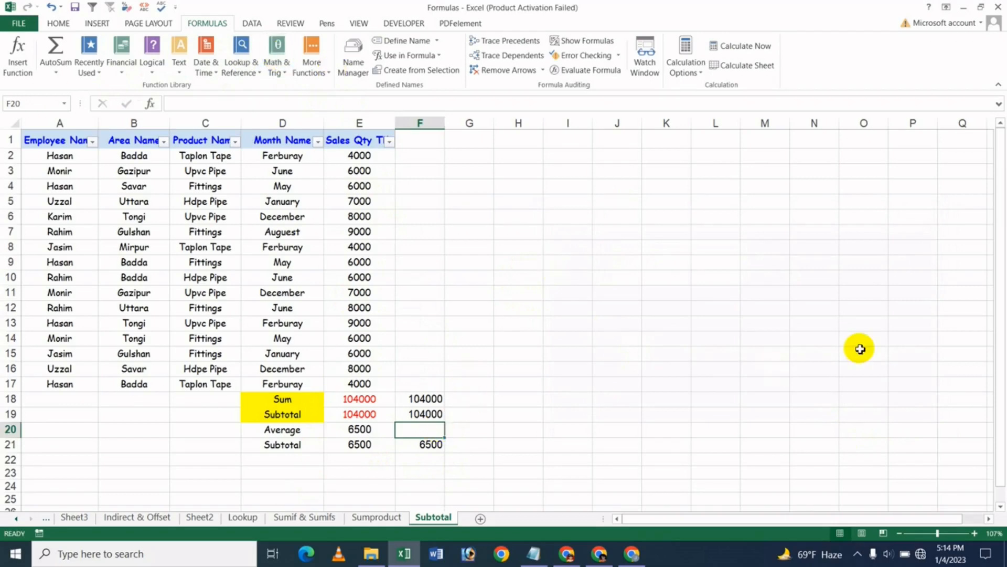
{"action": "type", "text": "=ave"}
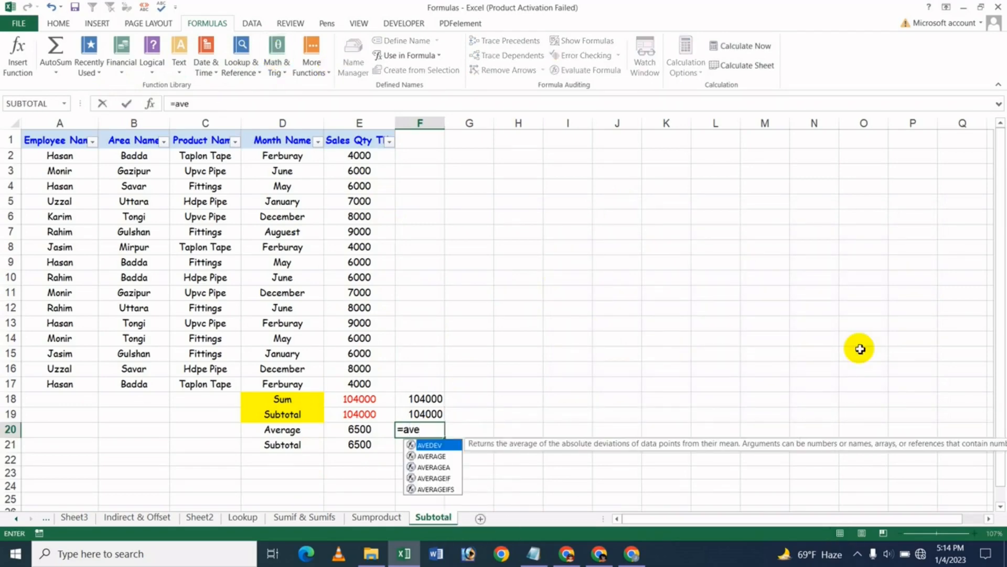
{"action": "type", "text": "r"}
{"action": "key", "text": "Tab"}
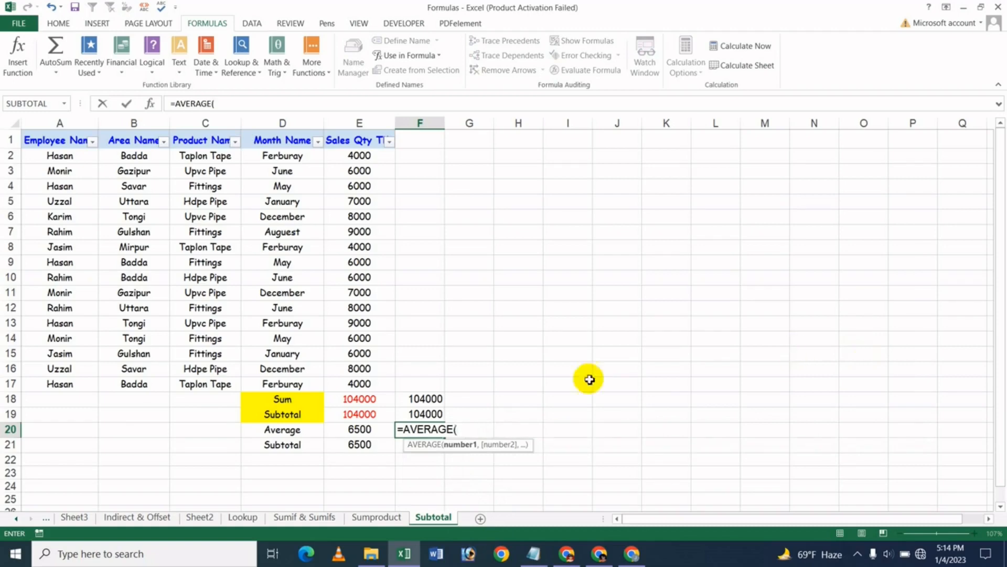
{"action": "left_click_drag", "start_coordinate": [360, 155], "coordinate": [371, 382]}
{"action": "key", "text": "Return"}
{"action": "key", "text": "Up"}
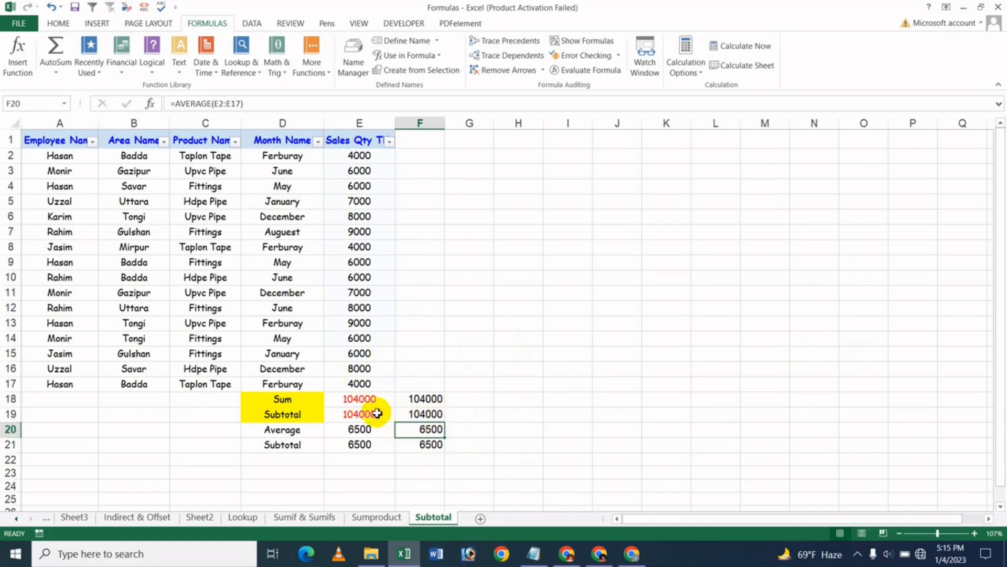
Step: Compare the results in E18:E21 with those of the inserted functions in F18:F21
{"action": "left_click_drag", "start_coordinate": [360, 400], "coordinate": [361, 443]}
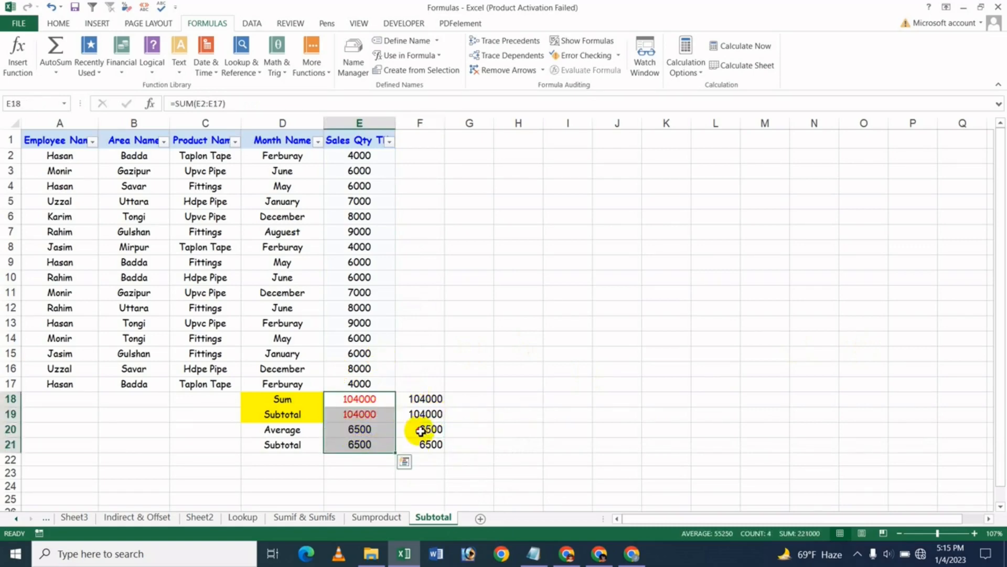
{"action": "left_click_drag", "start_coordinate": [425, 398], "coordinate": [427, 441]}
{"action": "left_click", "coordinate": [469, 414]}
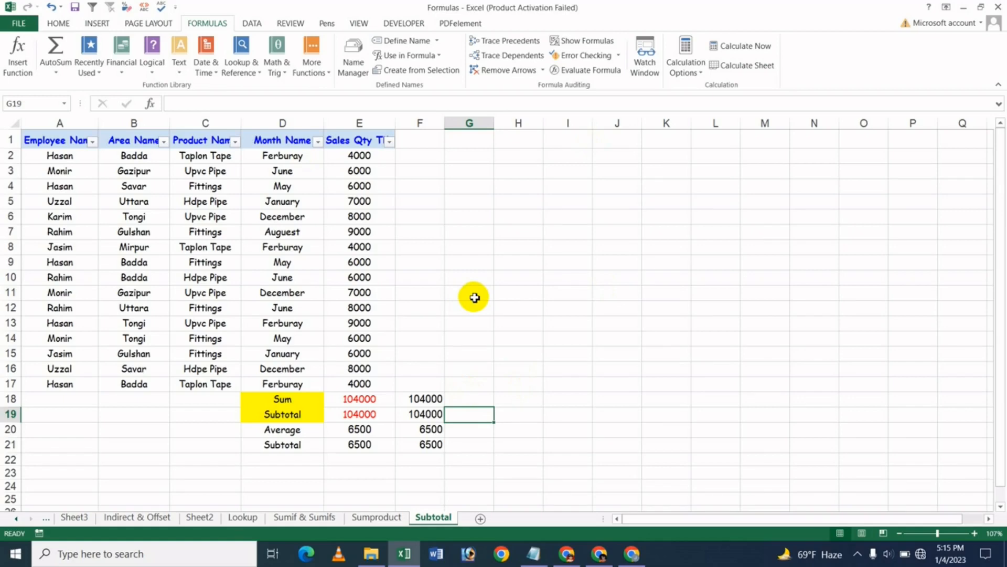
Step: Switch to the Chrome window with the JK Update Technology channel's videos on YouTube
{"action": "left_click", "coordinate": [634, 552]}
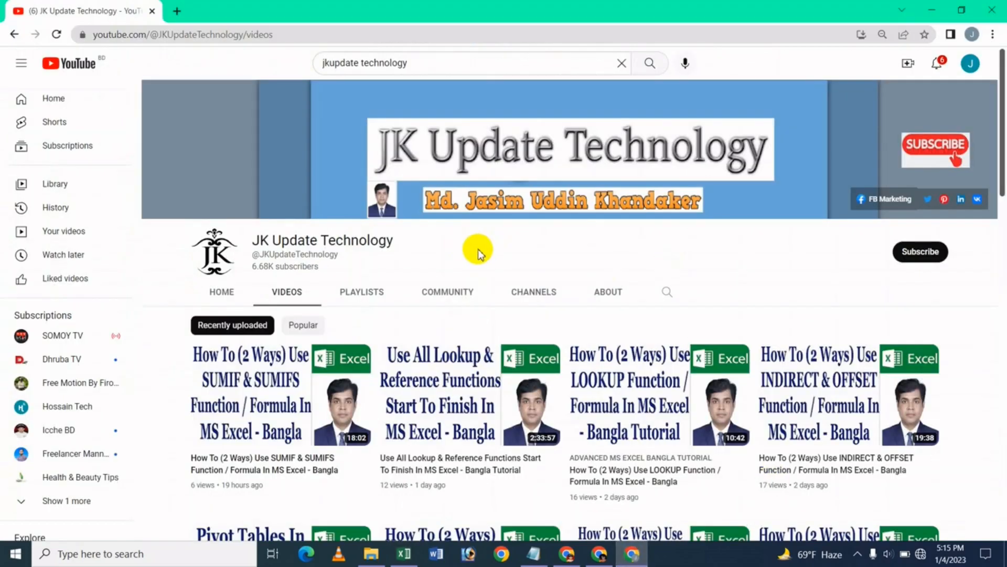